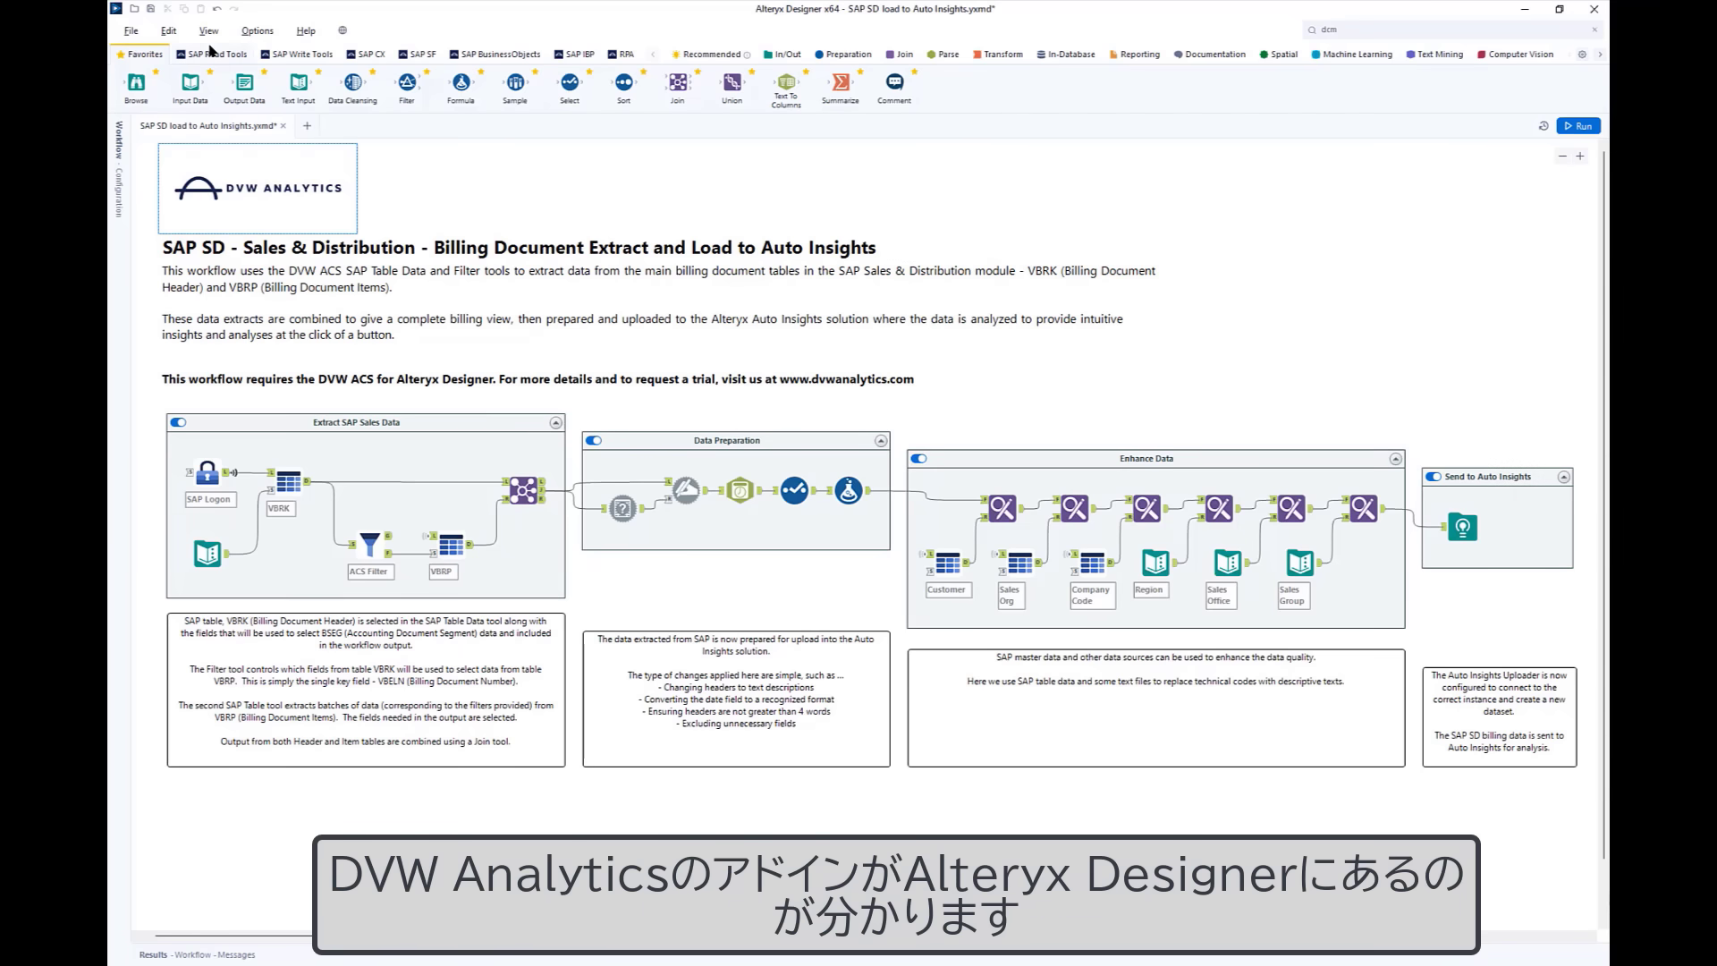
Step: Show the SAP Read Tools and add an SAP Table Data tool for the VBRK header table
left_click(211, 53)
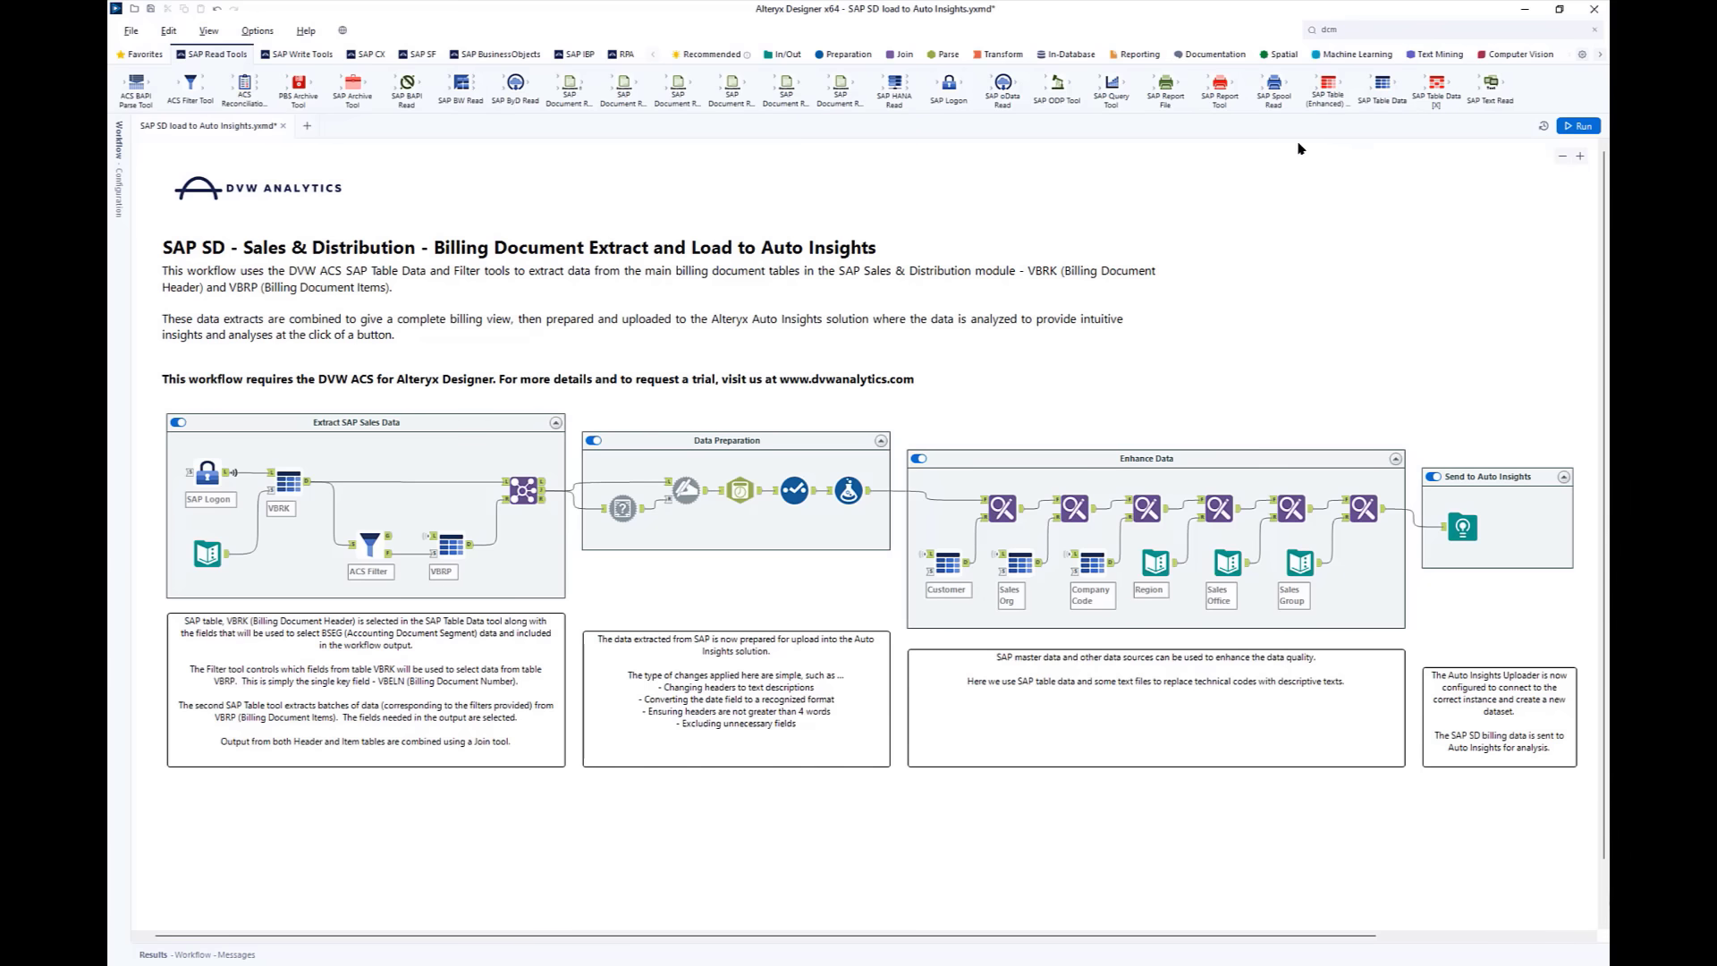
left_click_drag(1384, 91, 1384, 93)
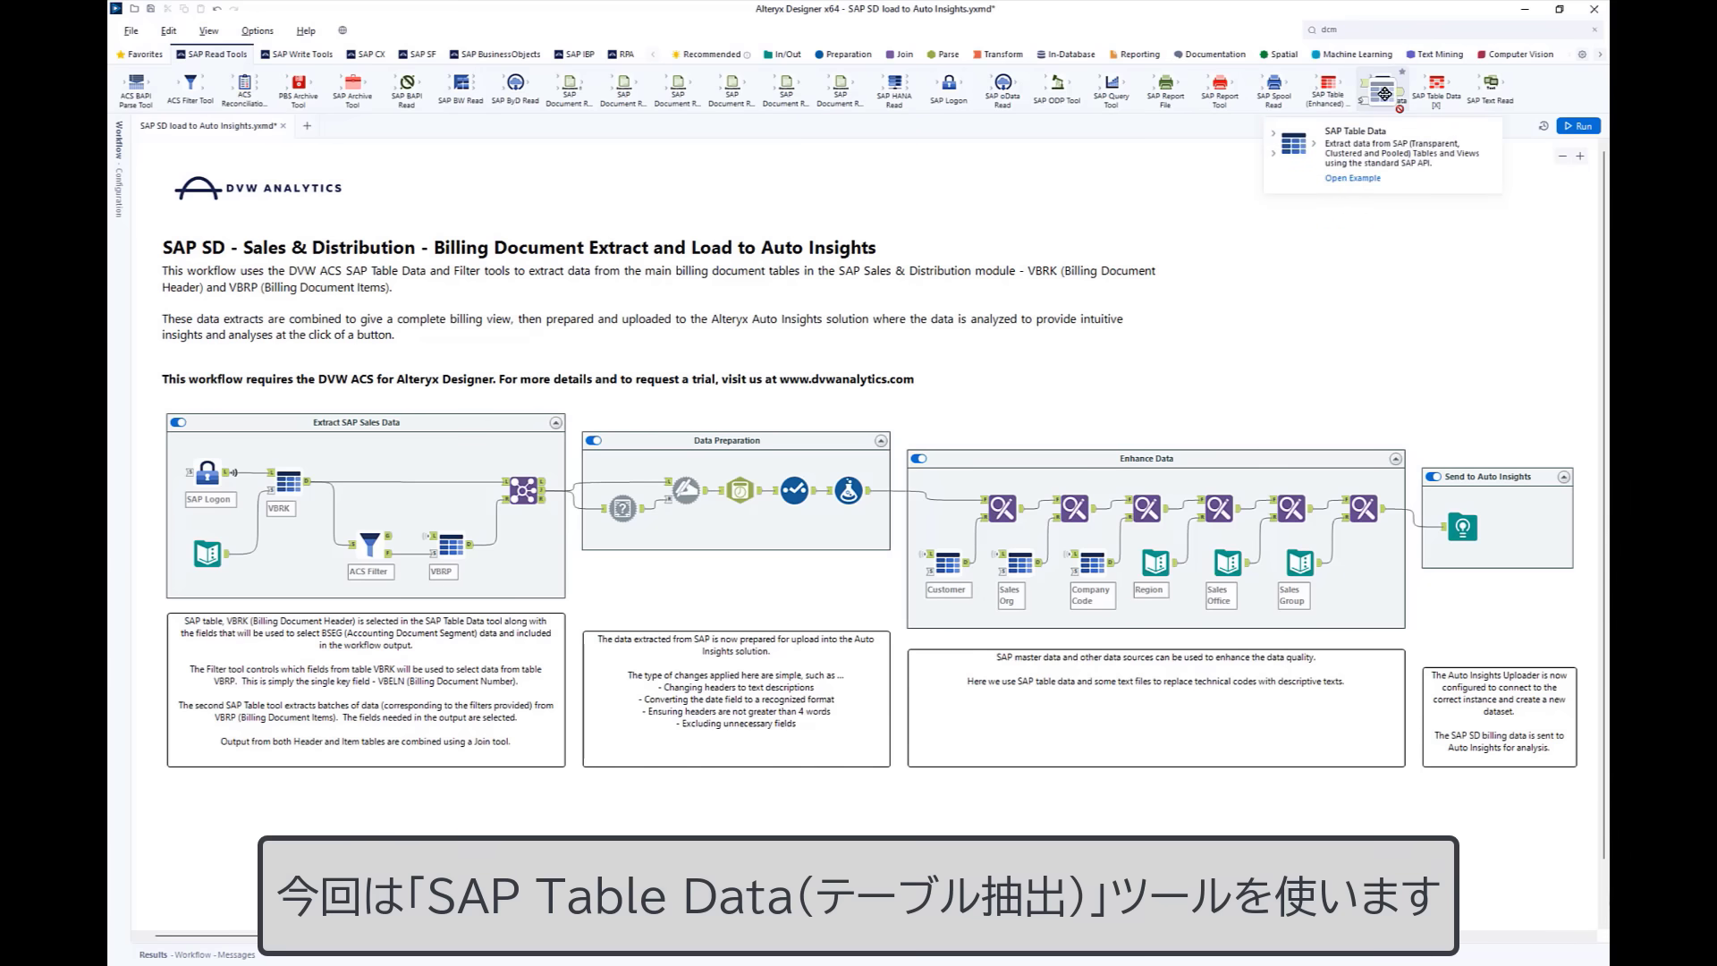
left_click_drag(1383, 91, 481, 533)
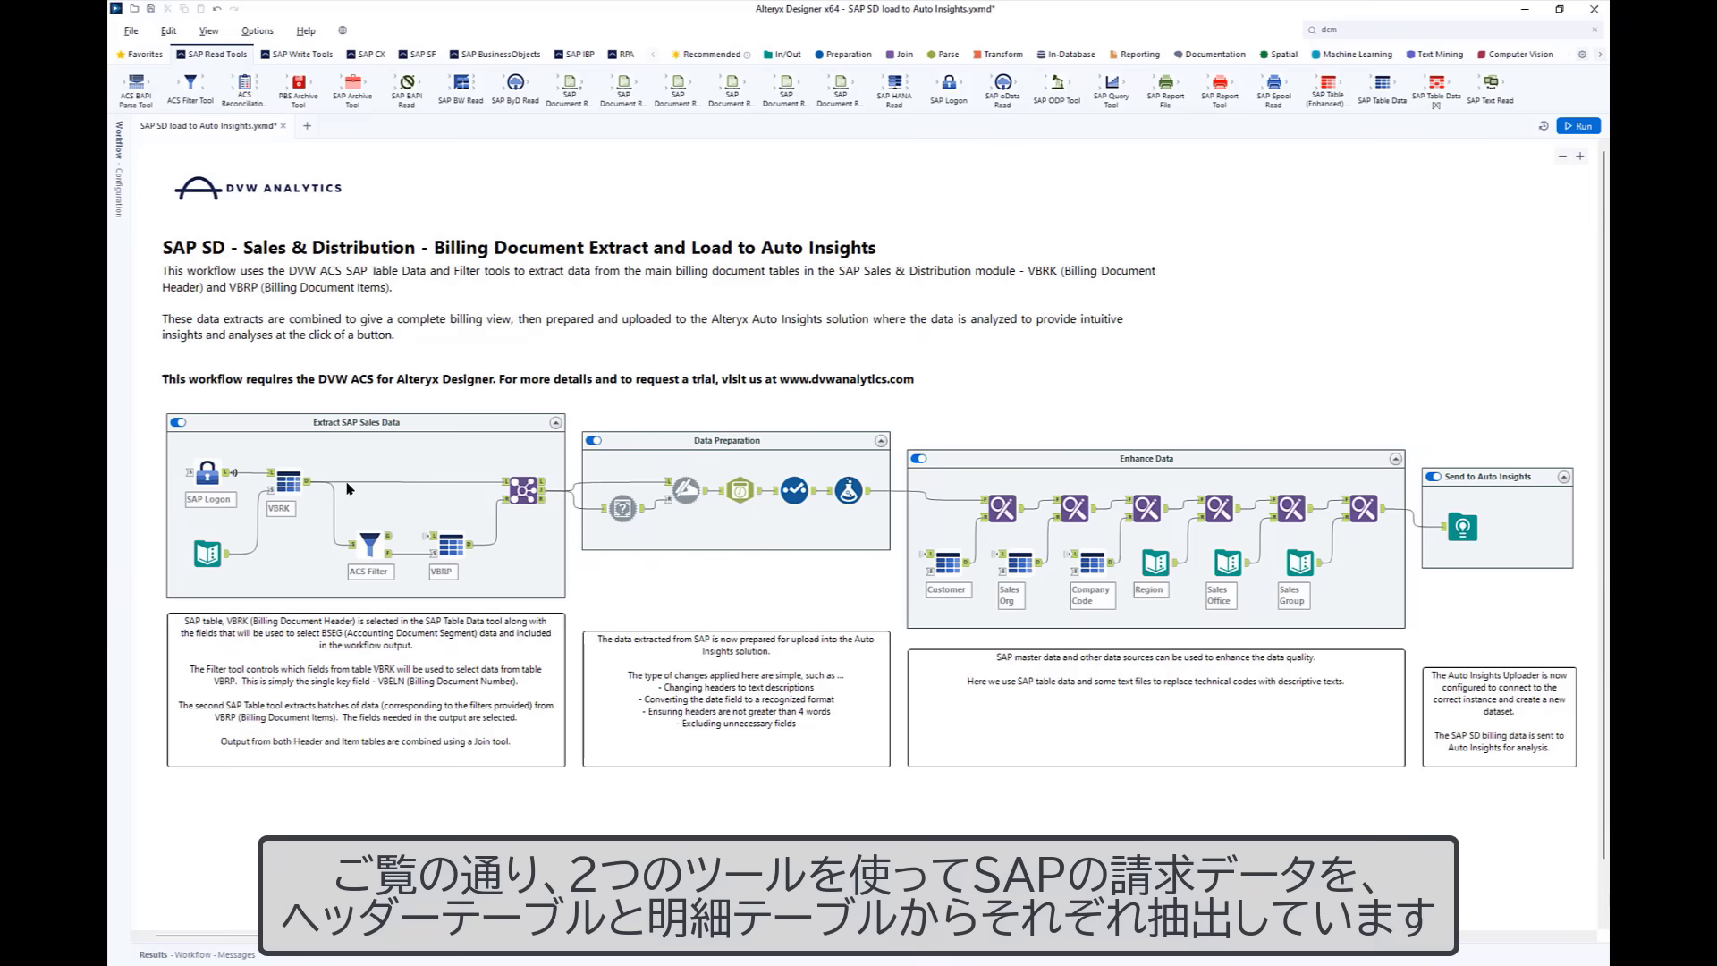
left_click(283, 482)
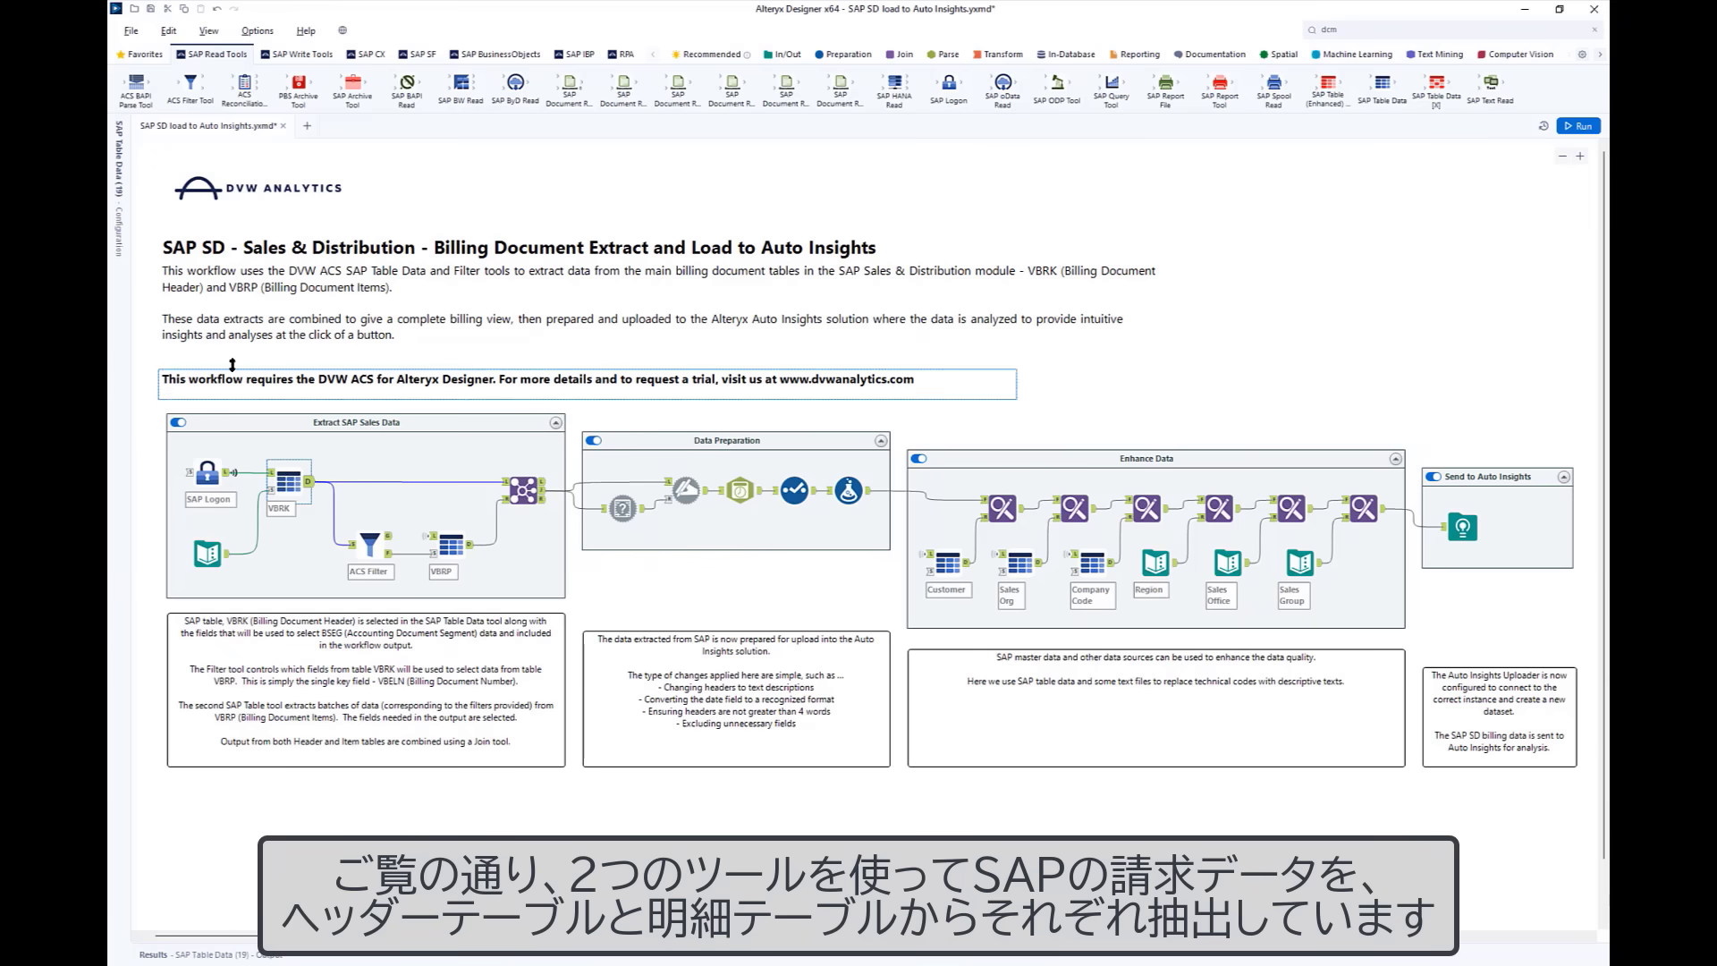
left_click(118, 173)
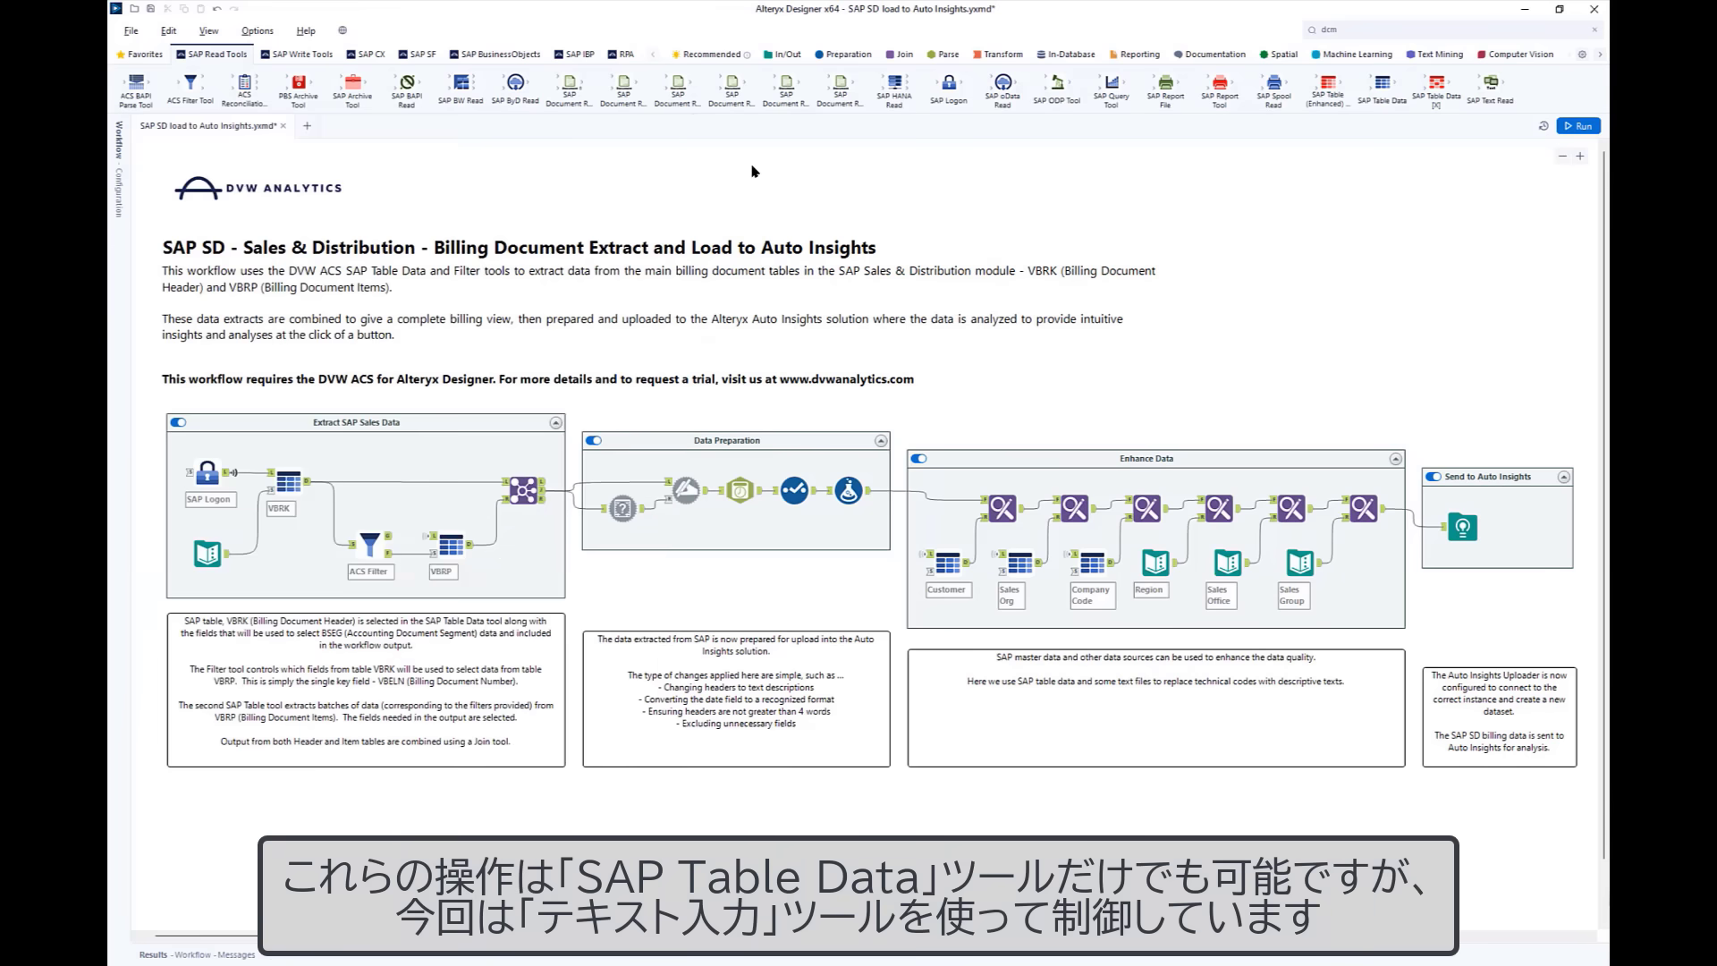
left_click(209, 552)
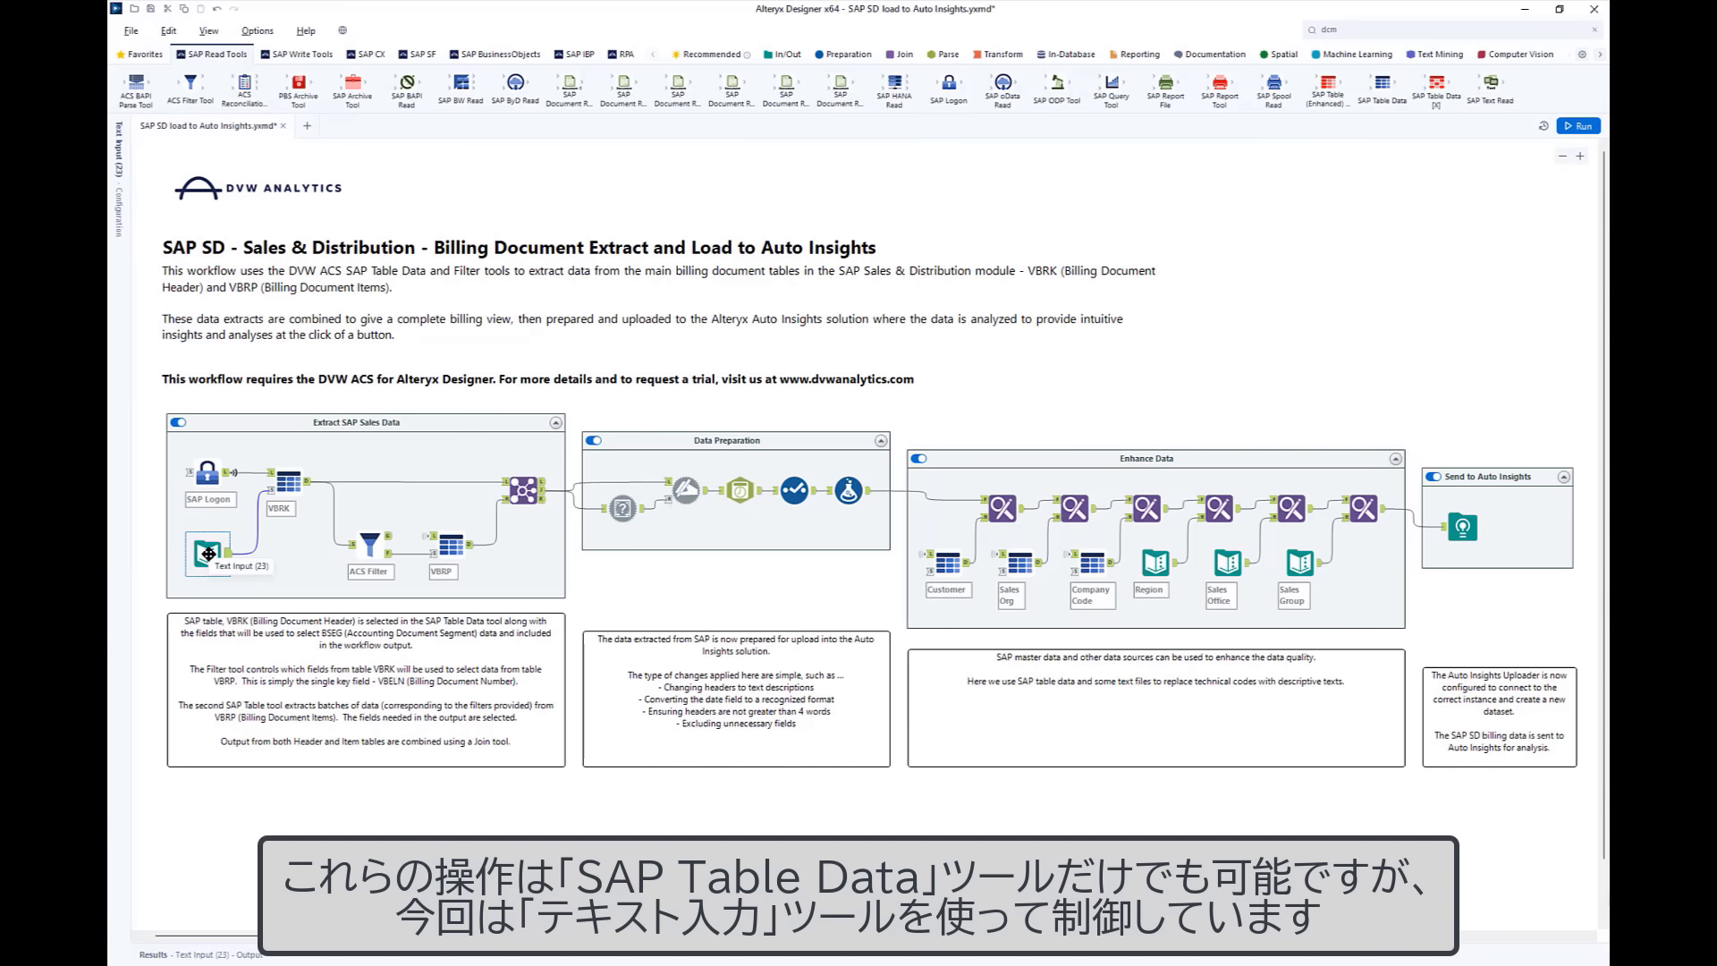
left_click(119, 154)
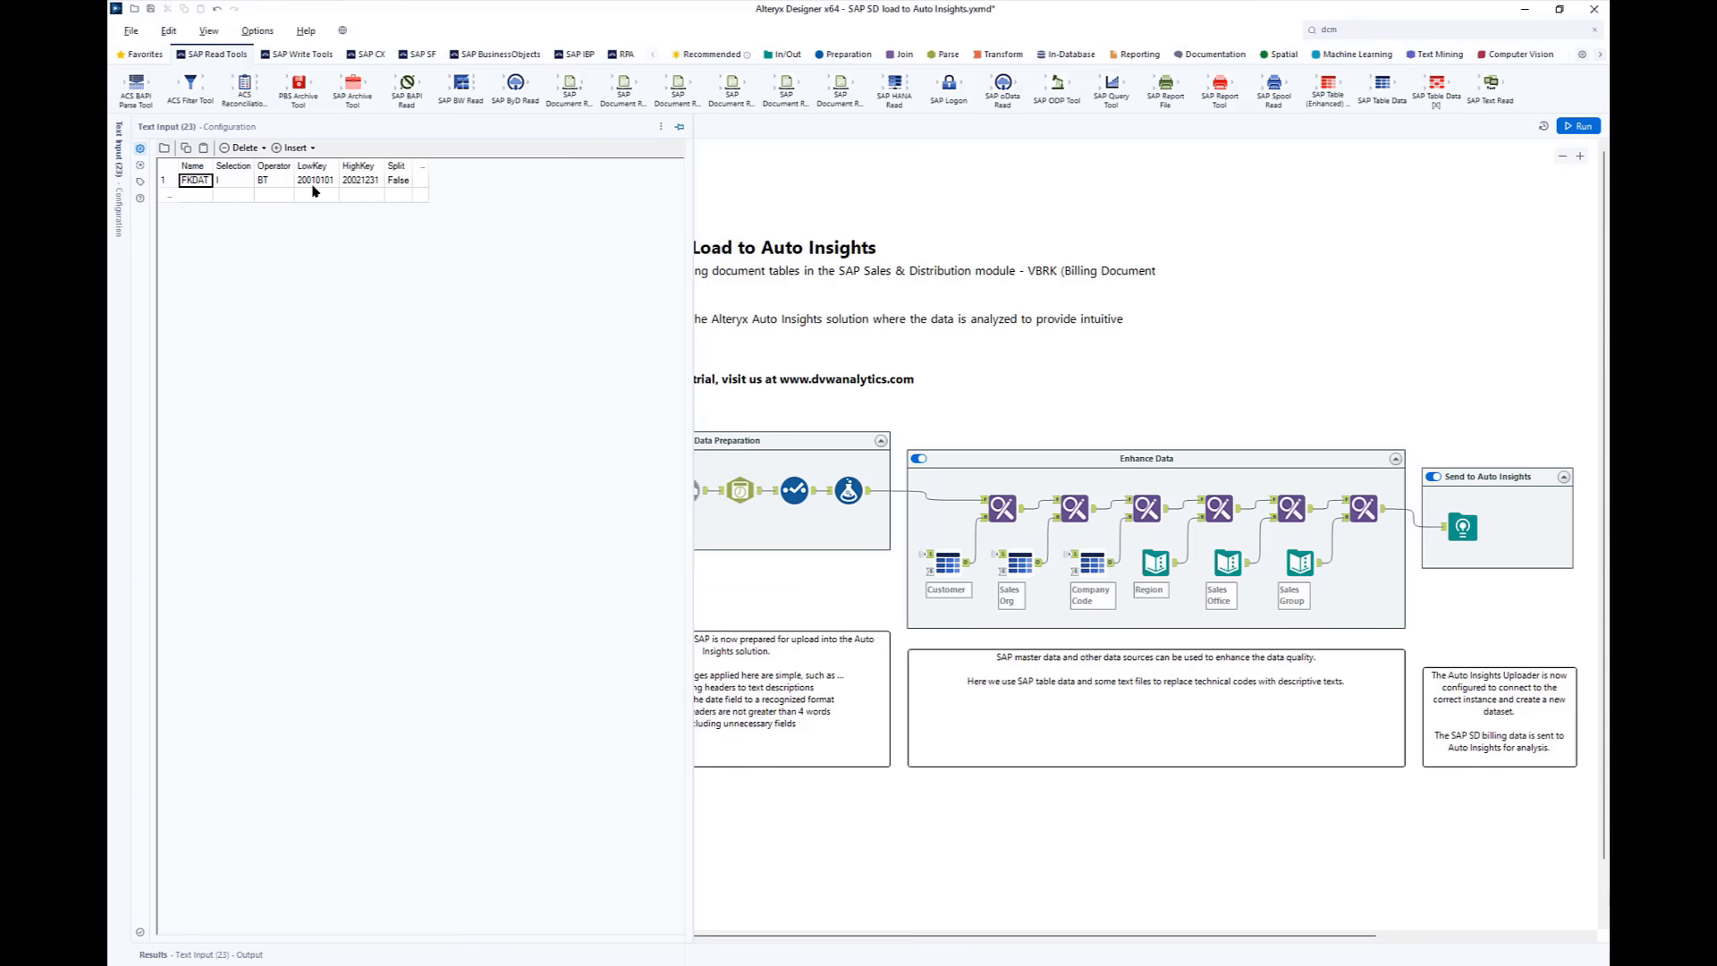
left_click(824, 161)
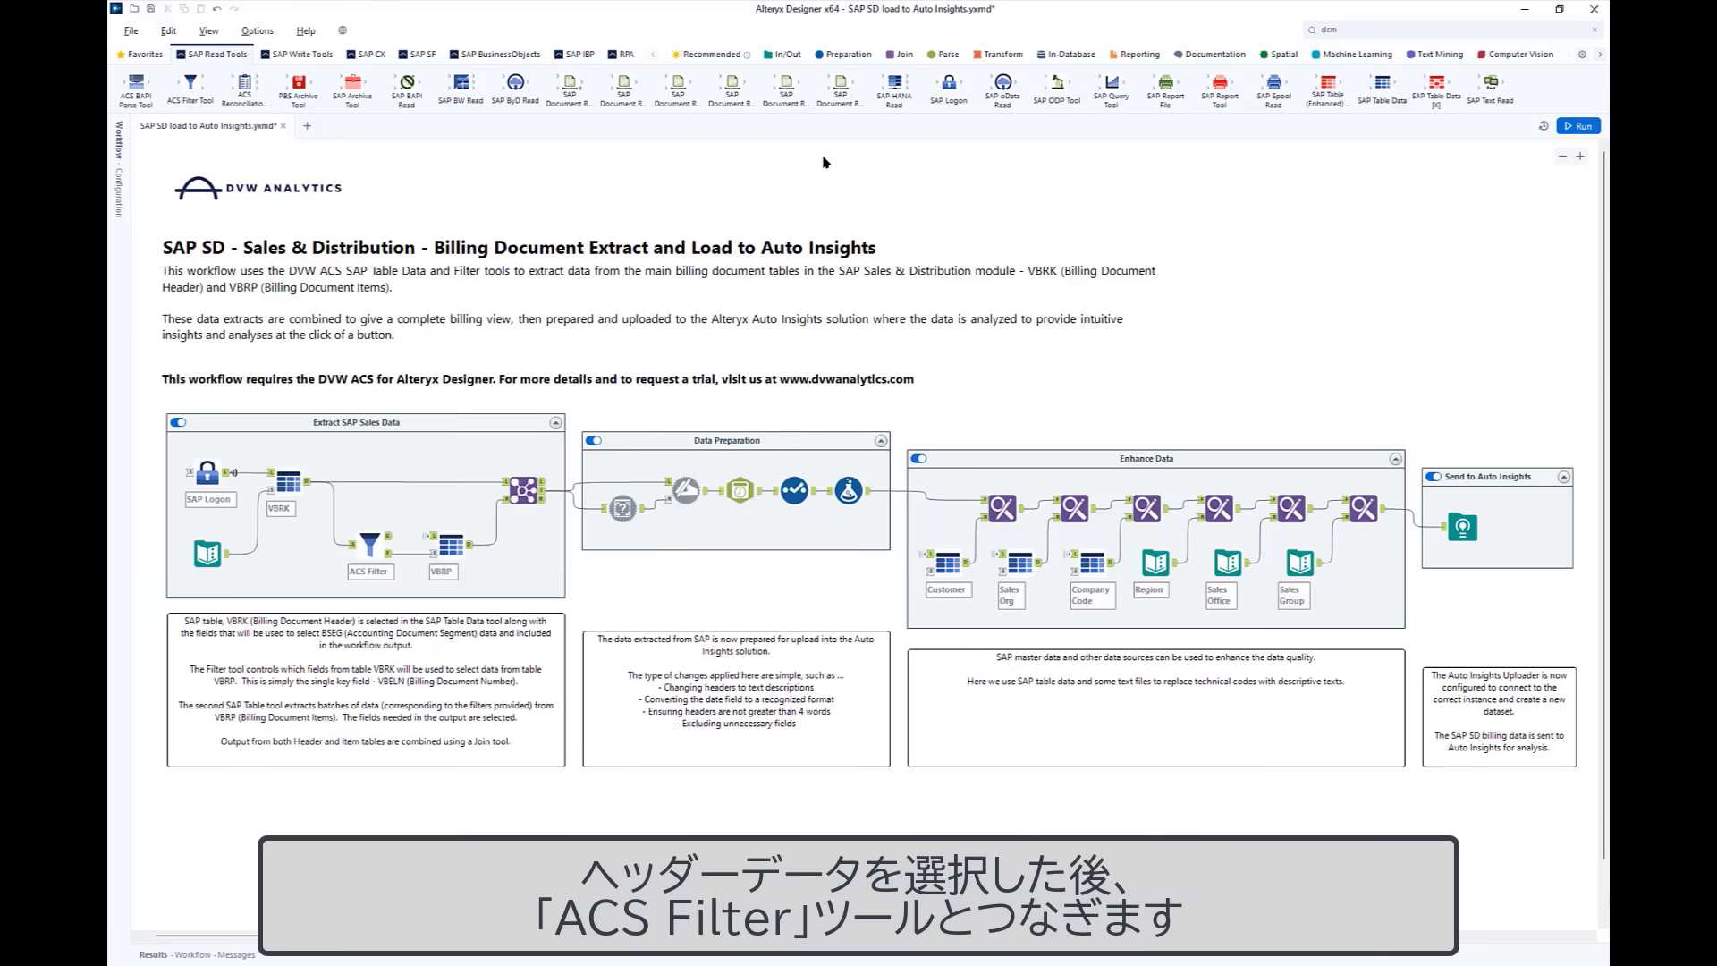
left_click_drag(311, 487, 368, 541)
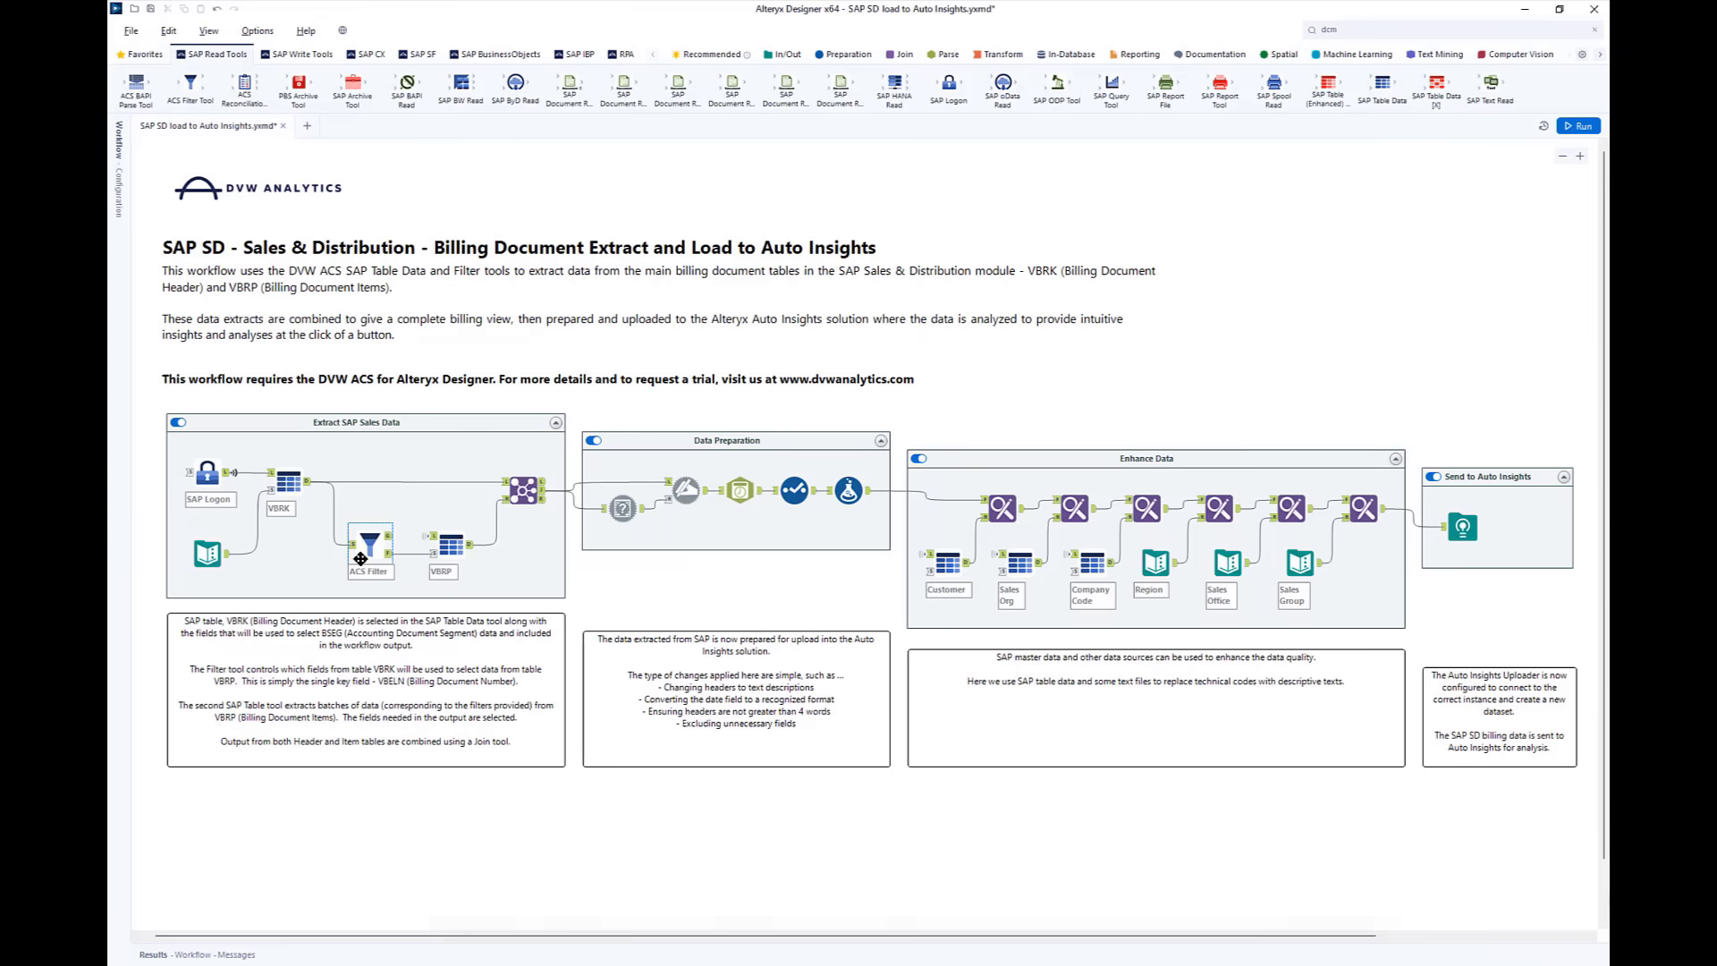
left_click(451, 547)
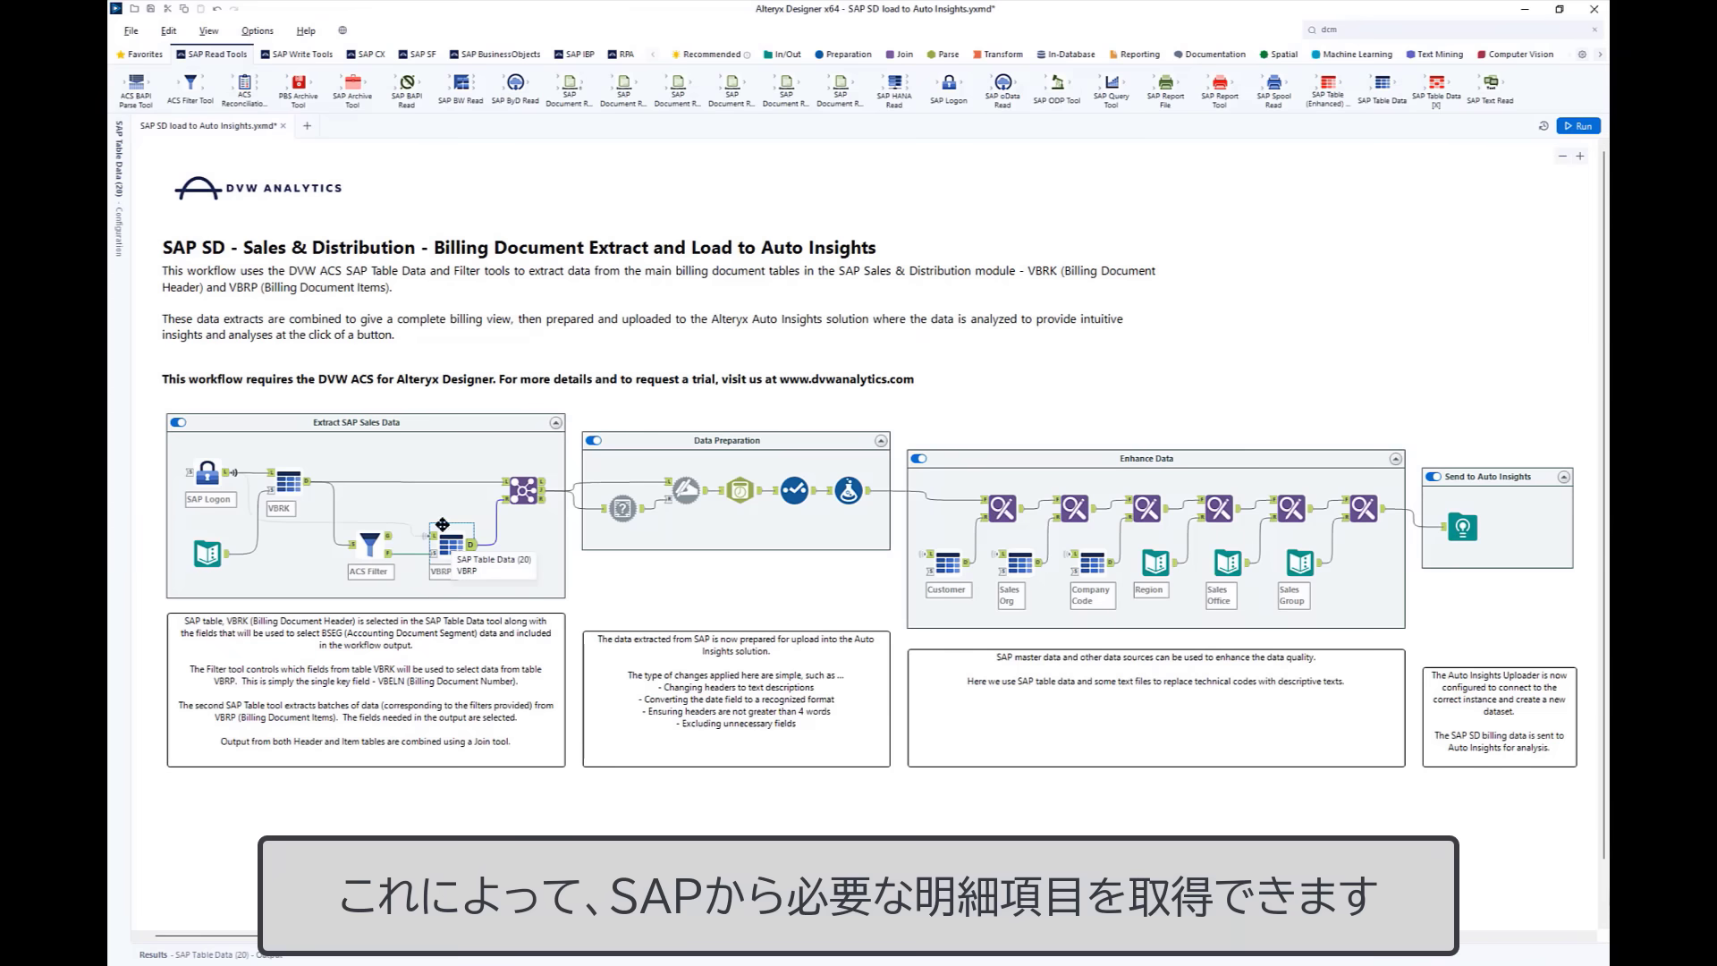
left_click(118, 171)
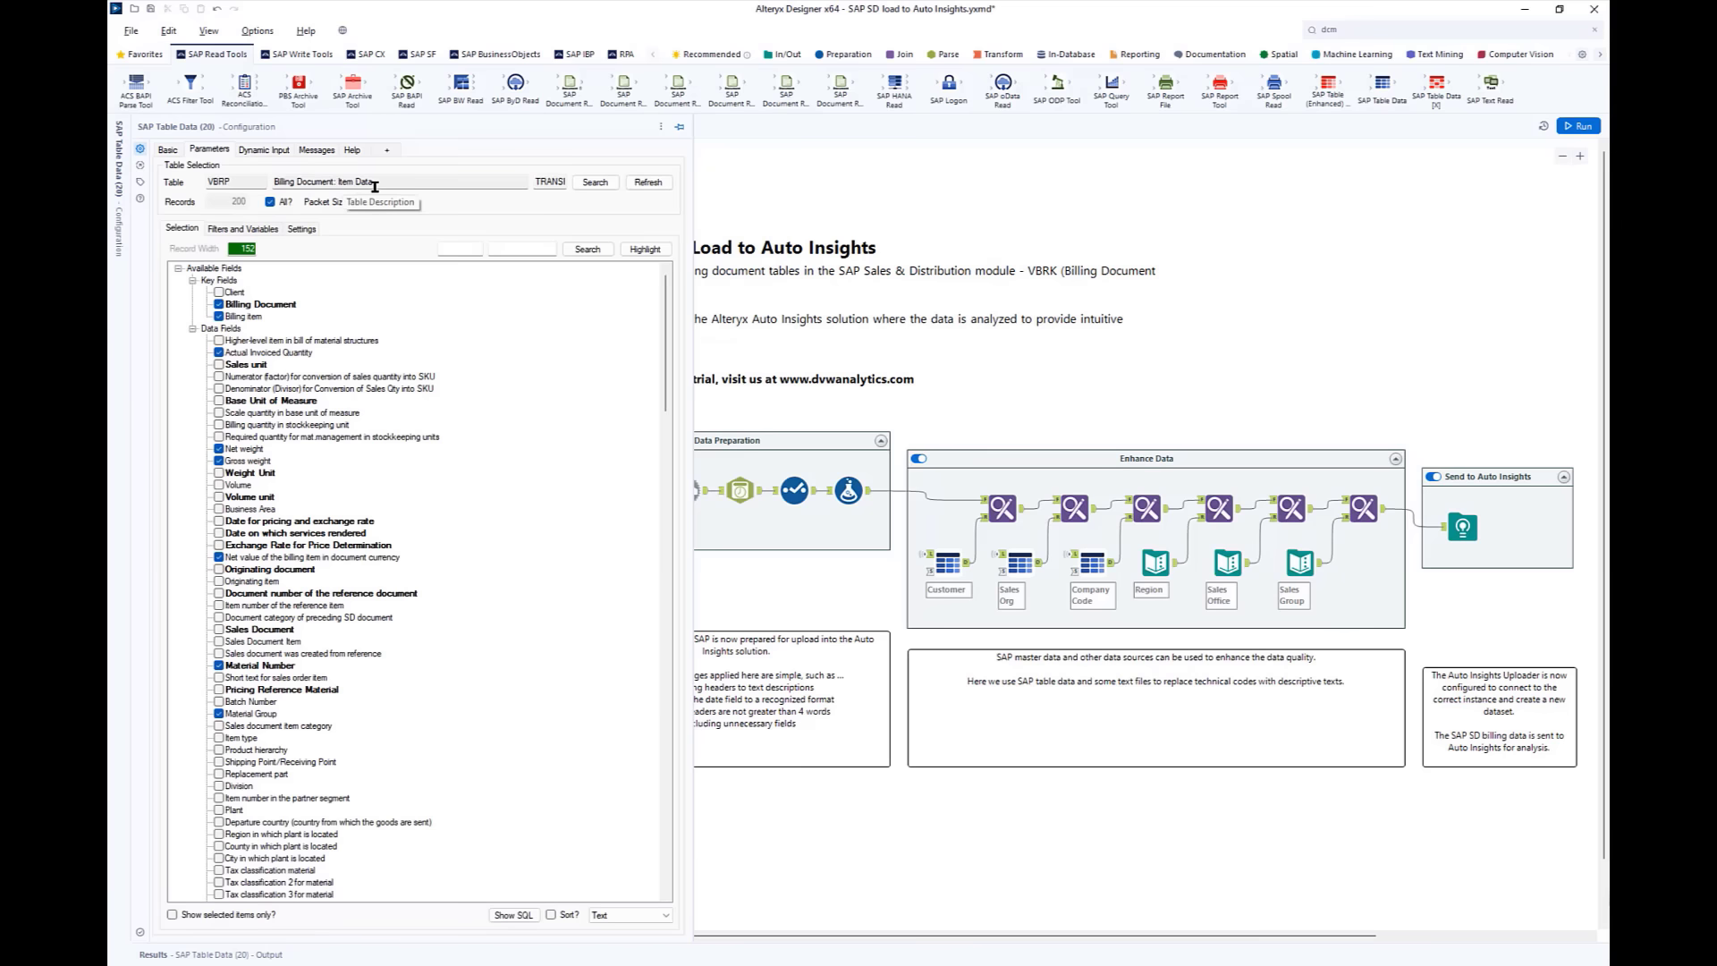
left_click(790, 186)
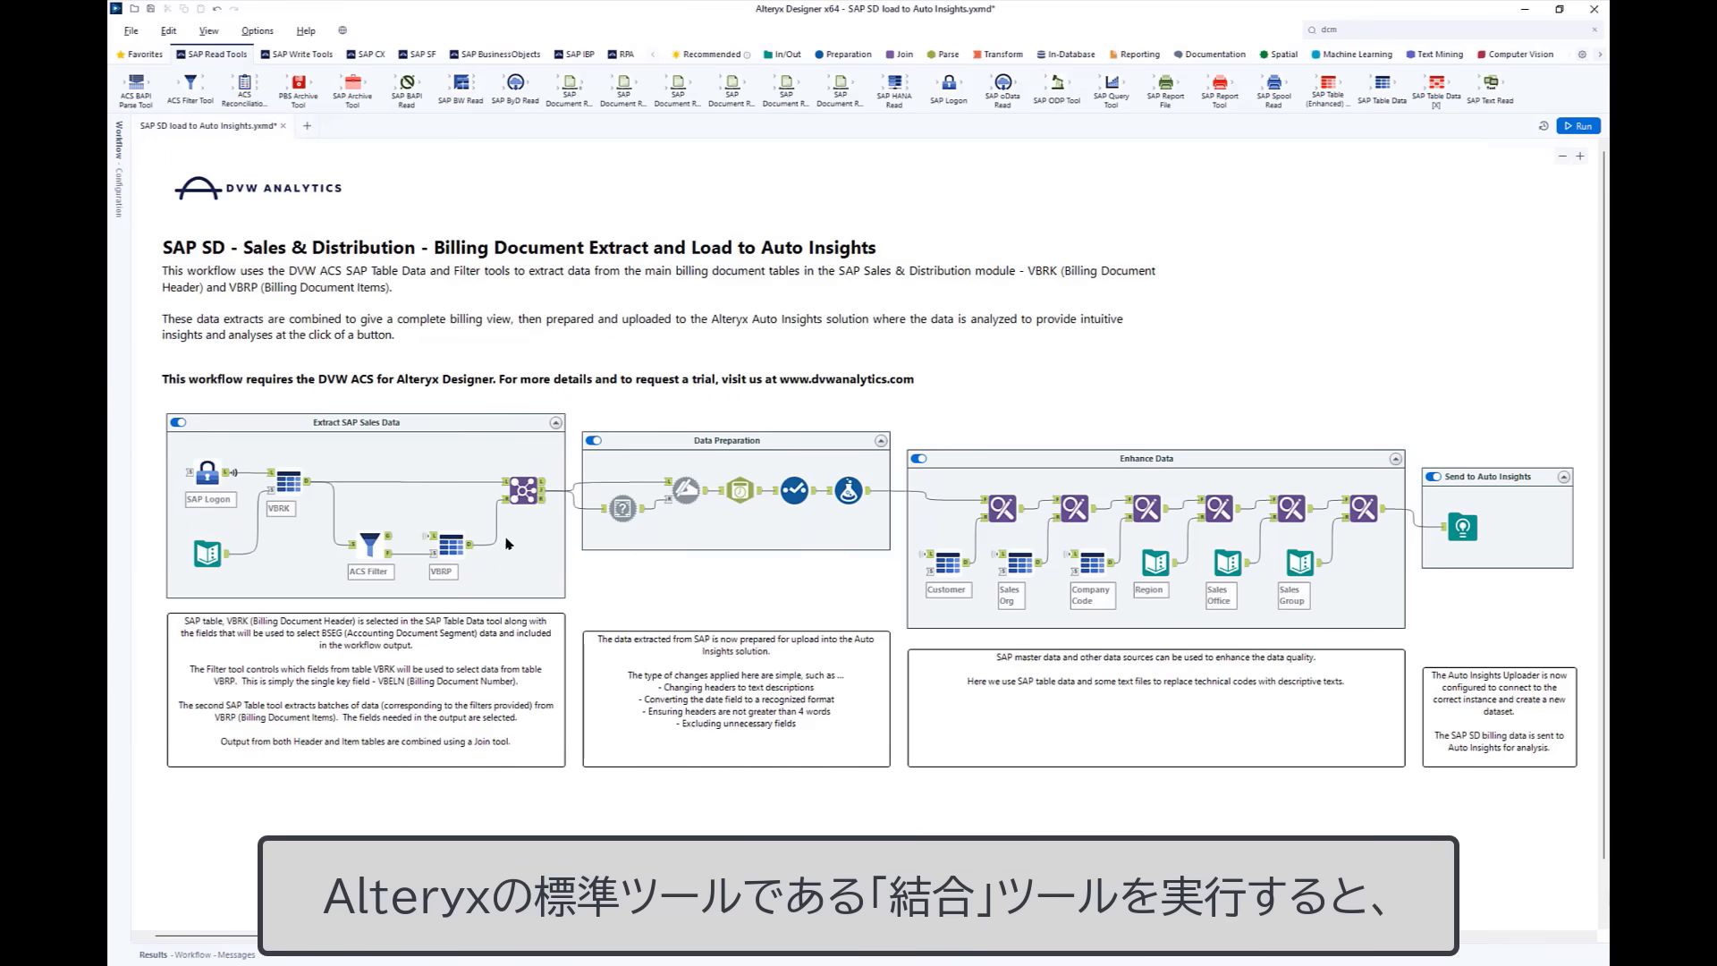
left_click(524, 491)
key("ctrl+r")
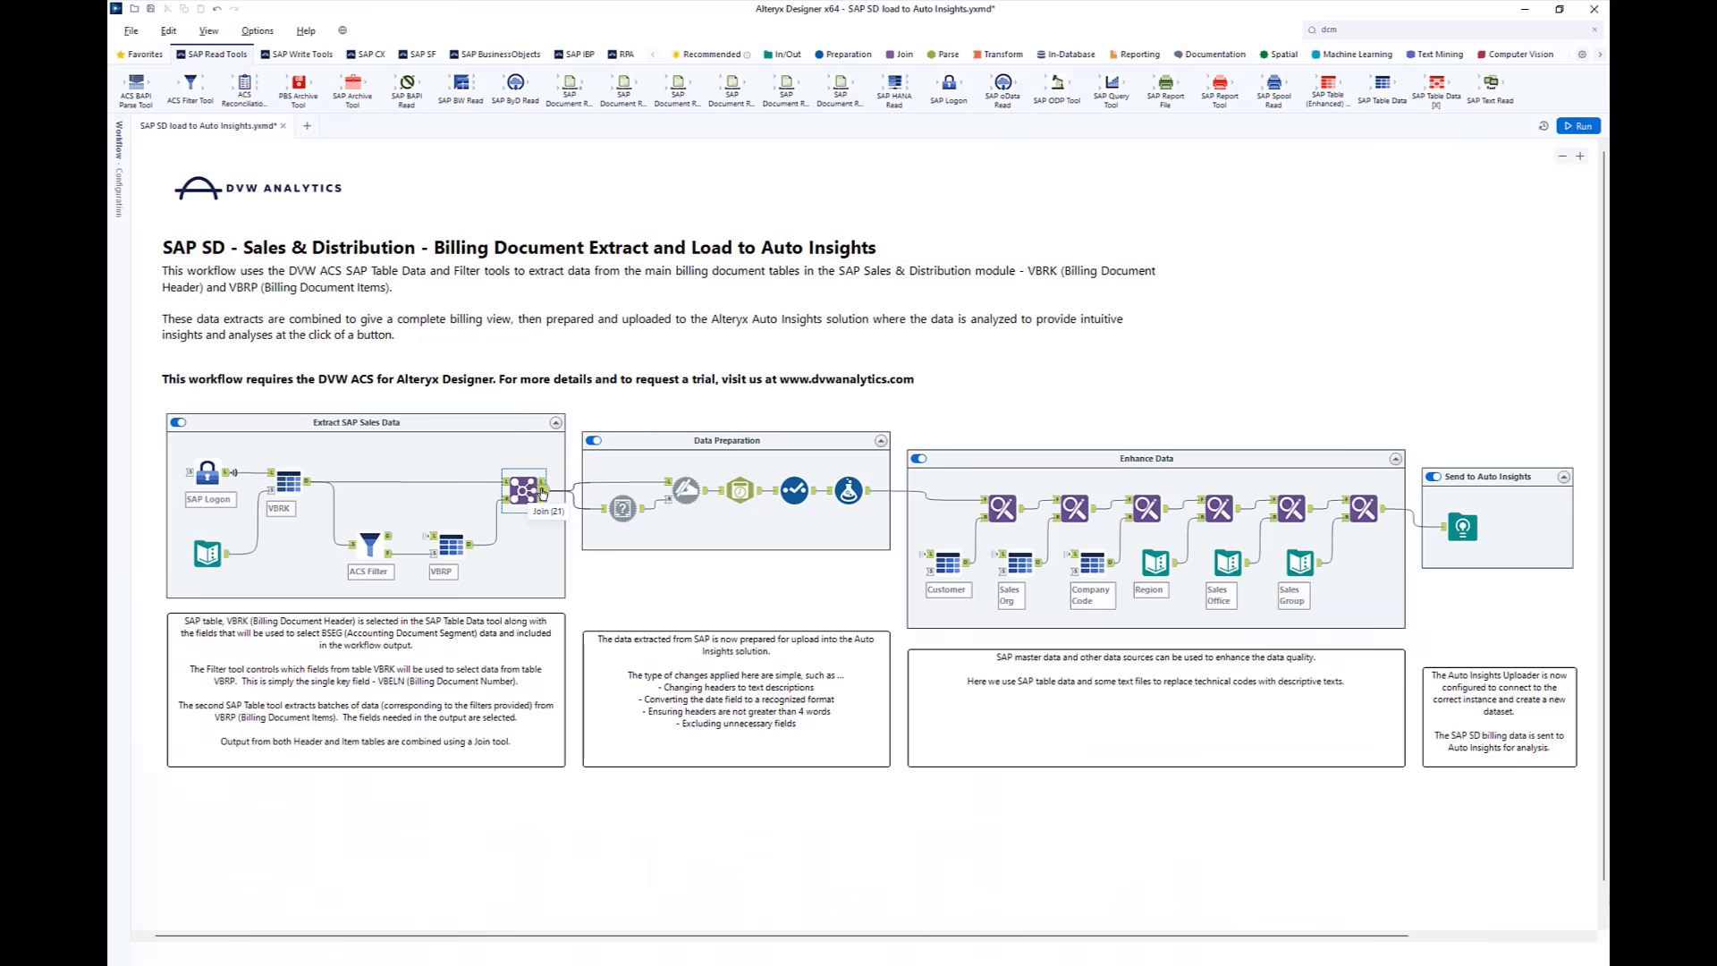
left_click(525, 492)
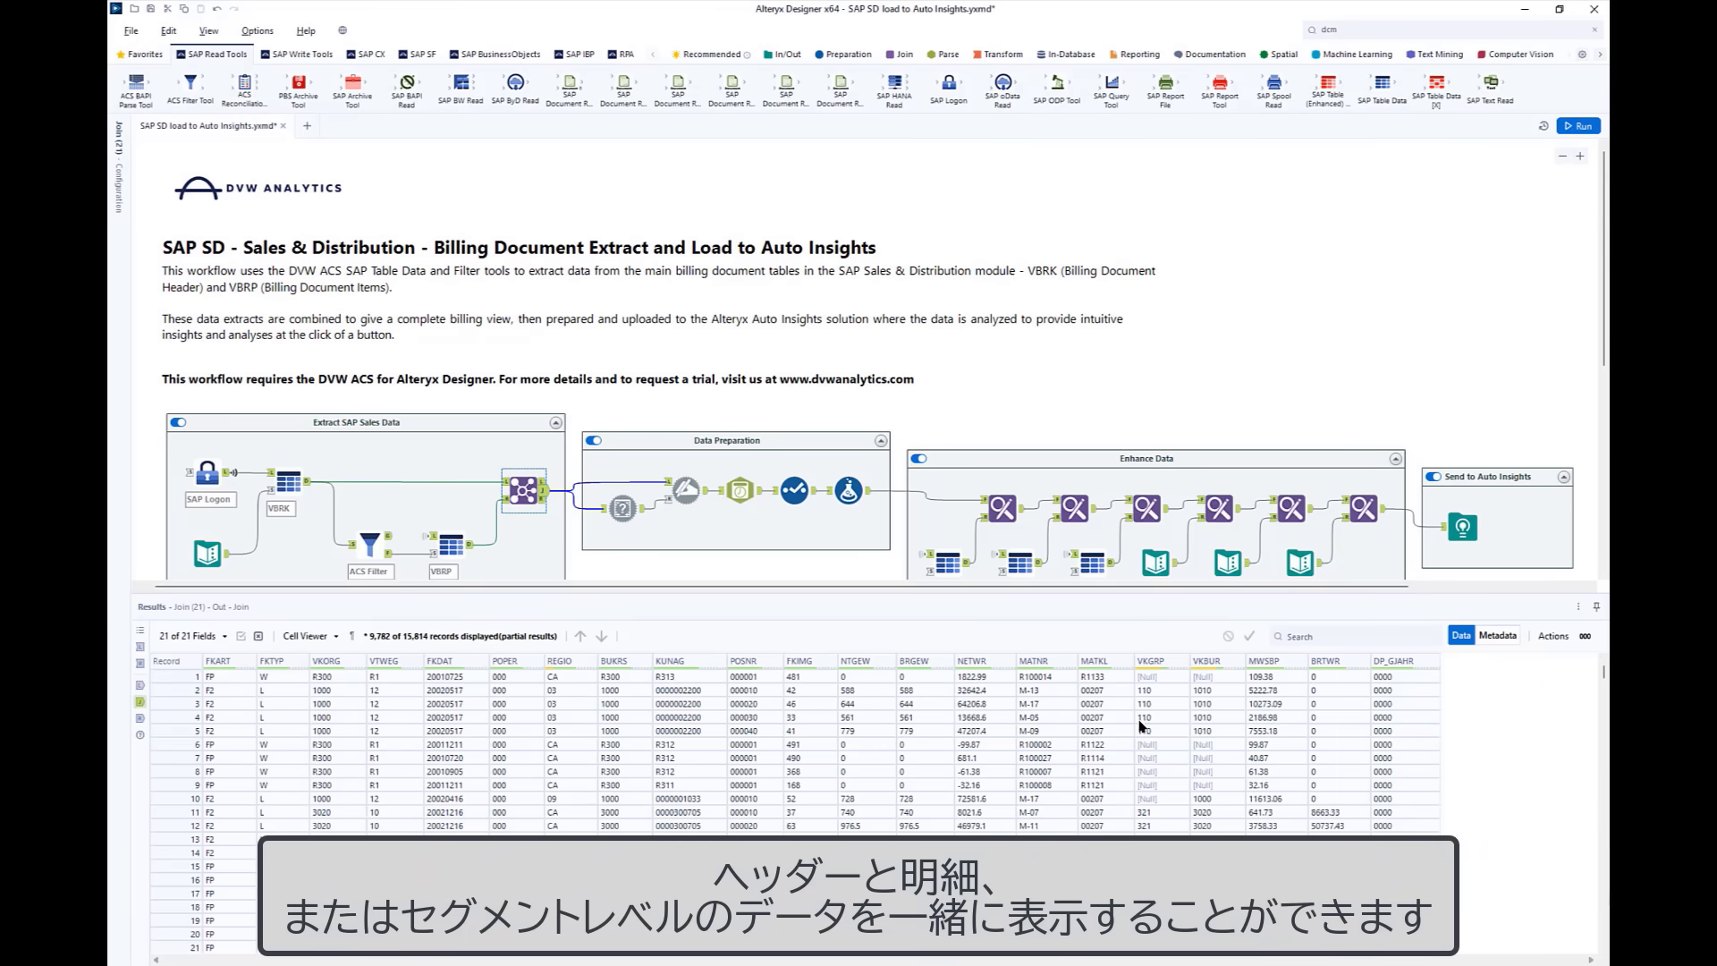
left_click(1430, 341)
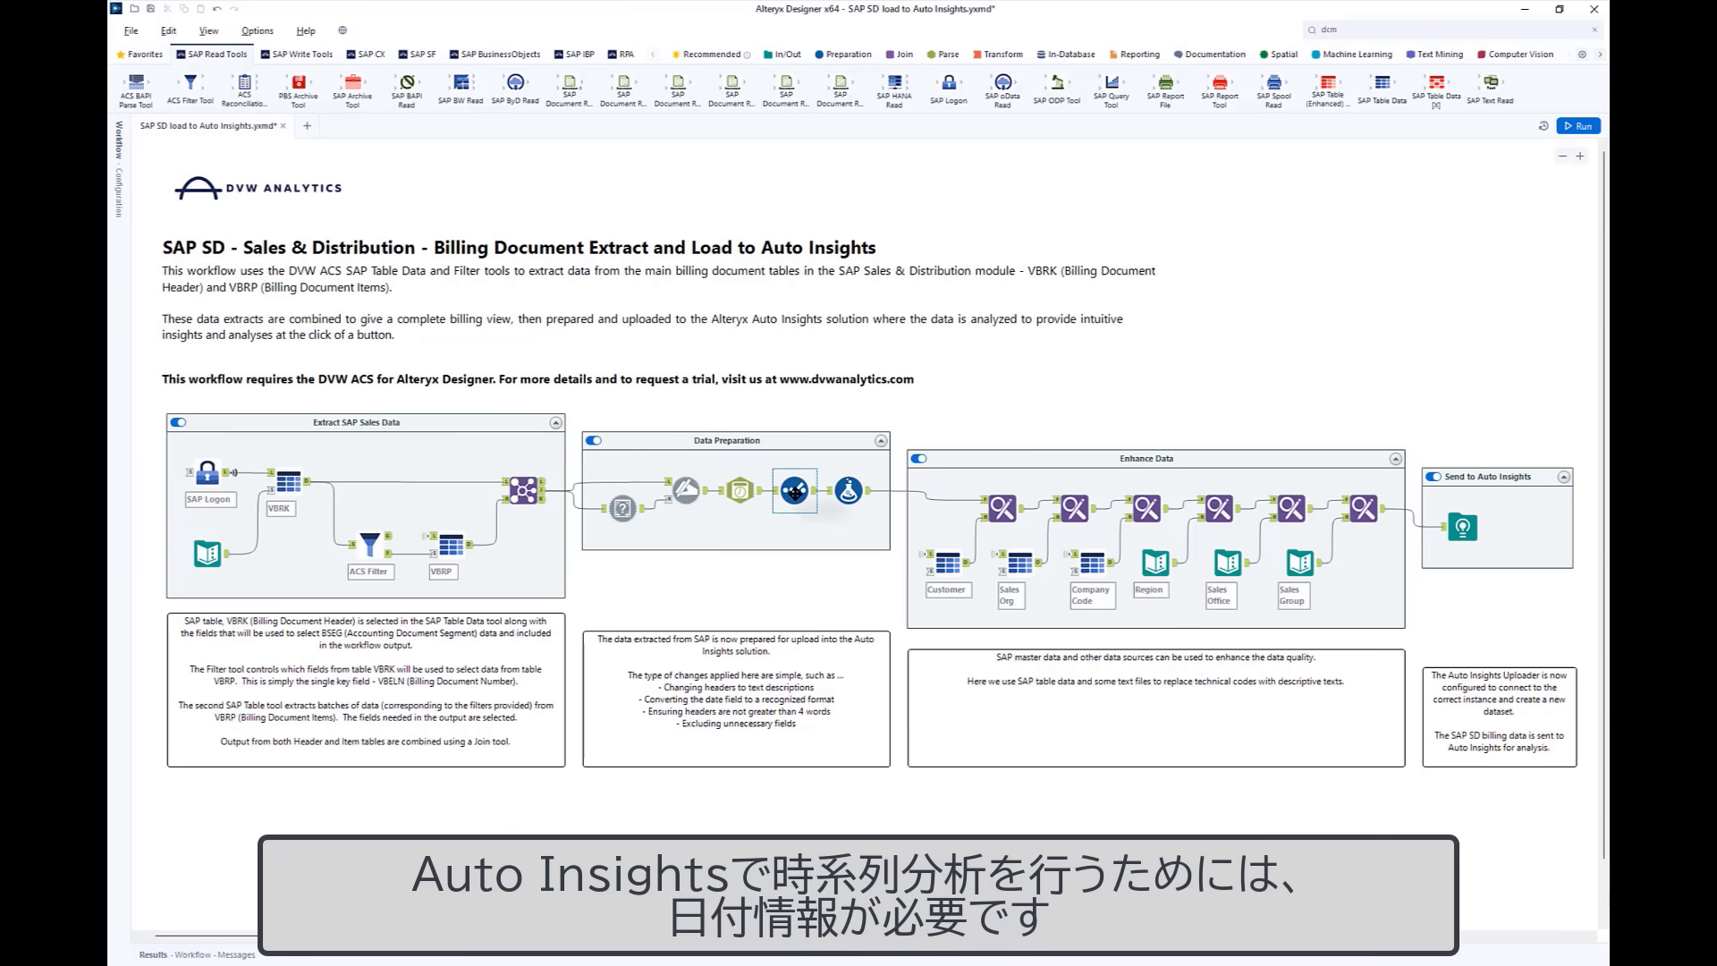
left_click(860, 506)
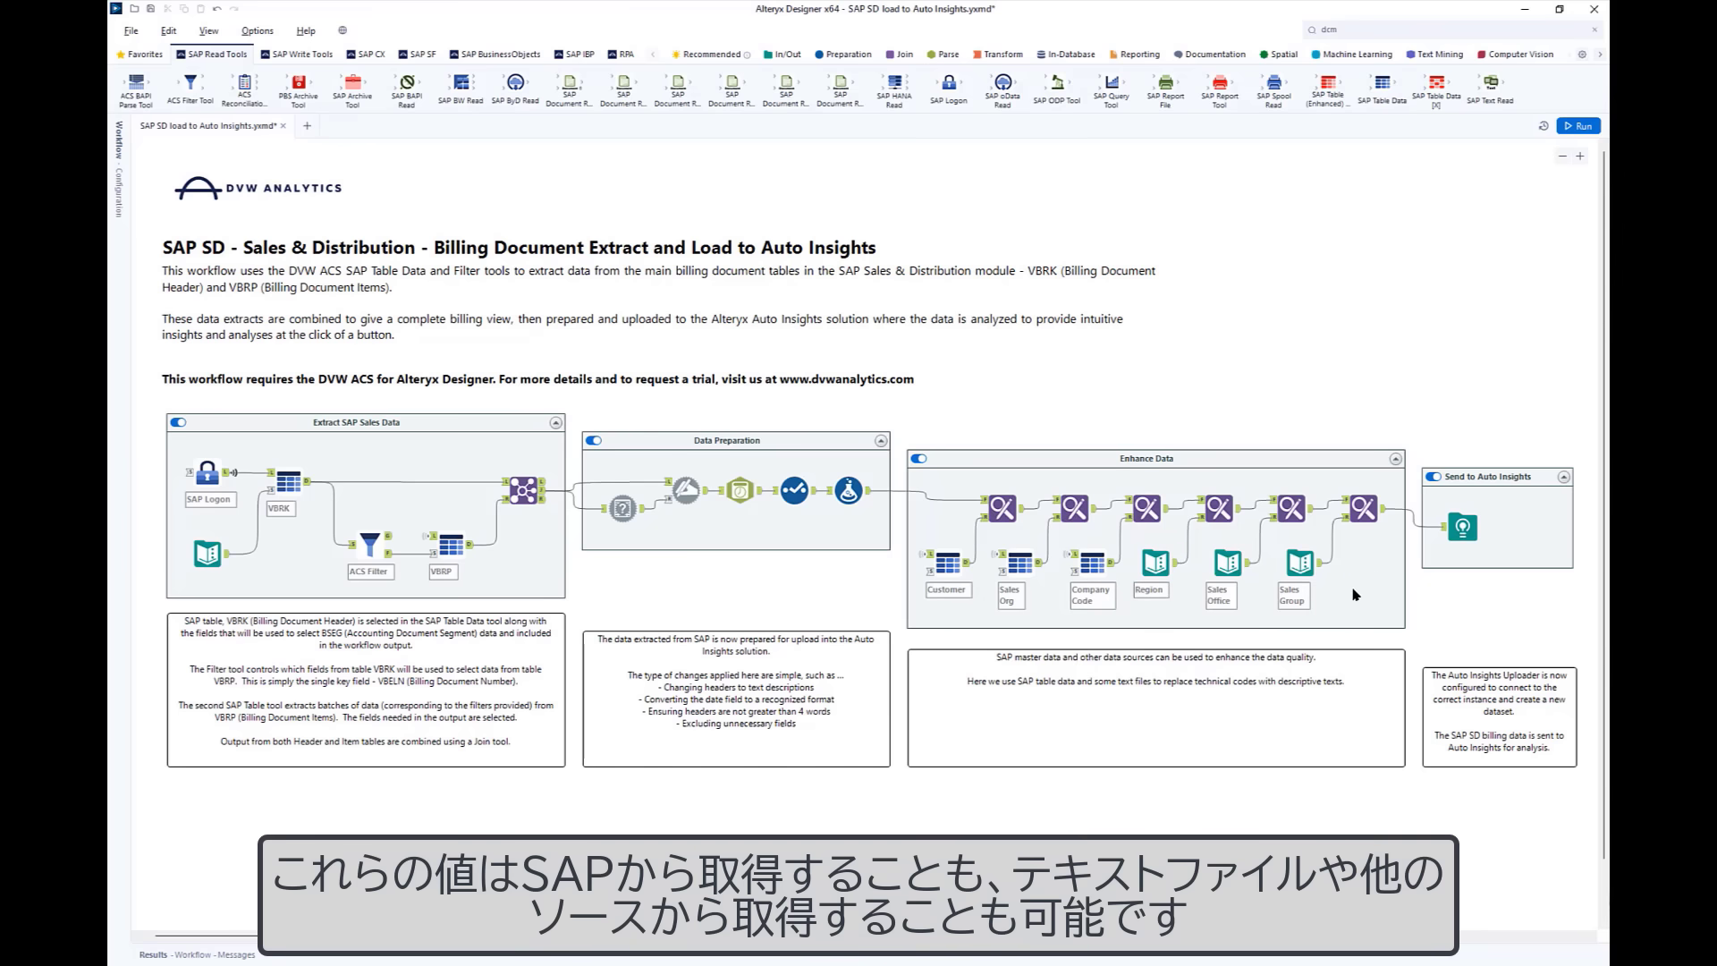
Step: Point the Auto Insights Uploader at a new dataset 'SAP Billing - 21/22' and run the workflow
left_click(1462, 528)
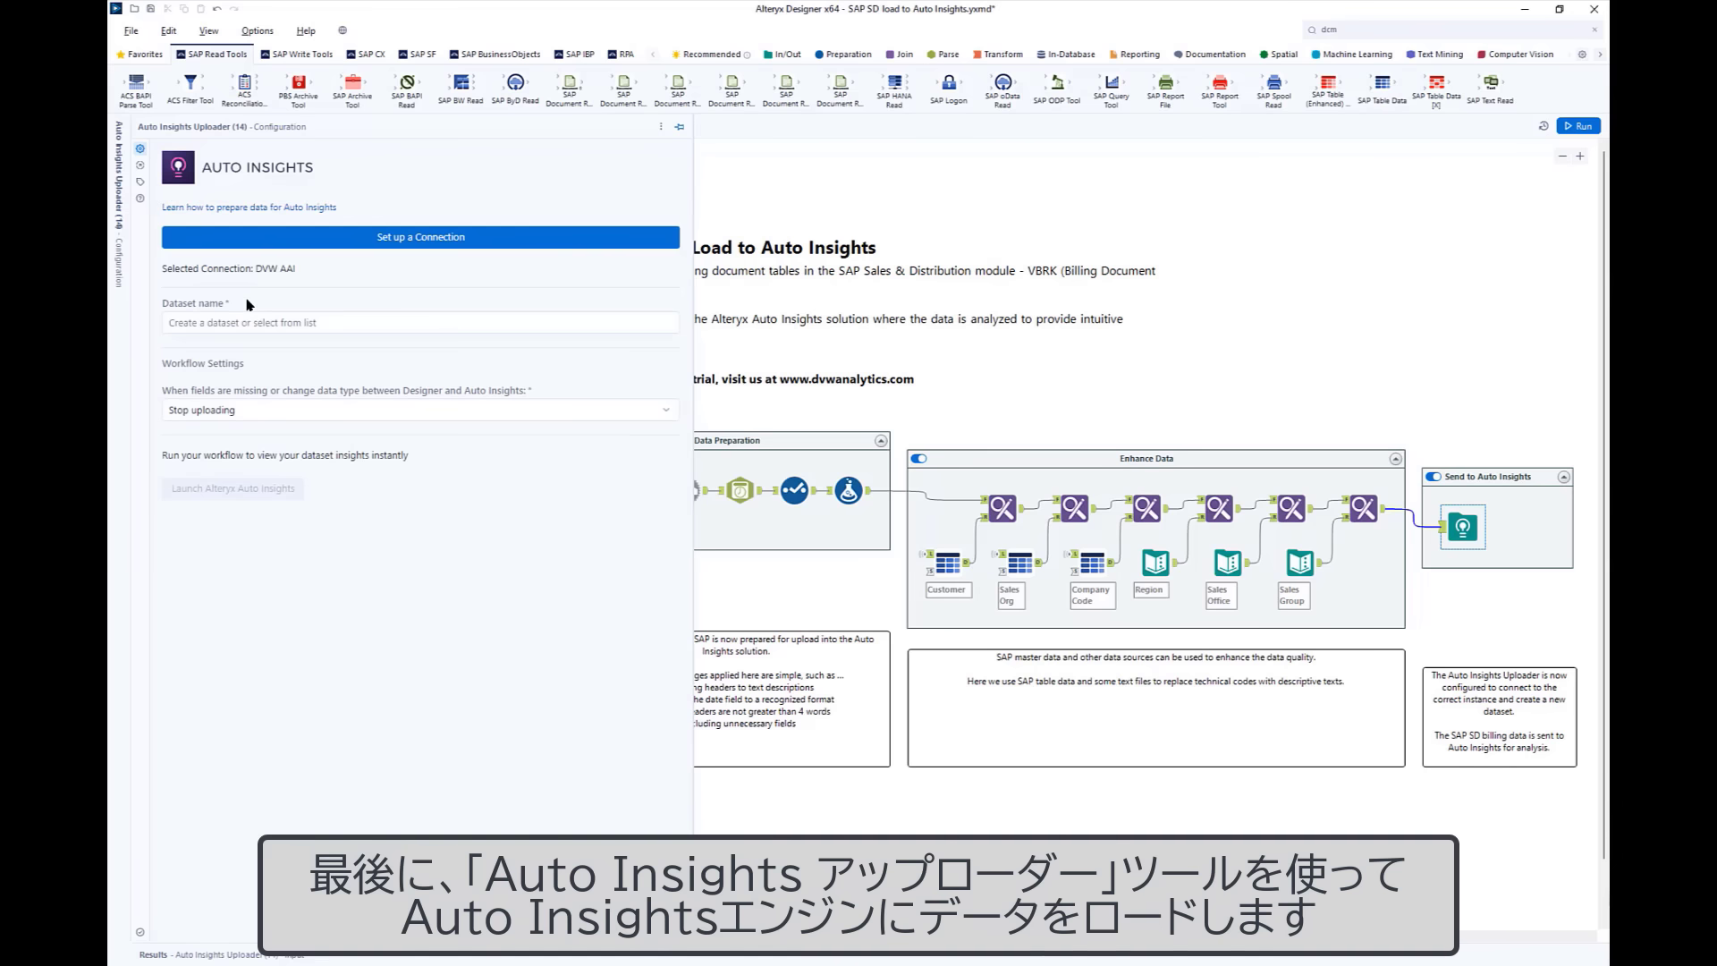
left_click(255, 322)
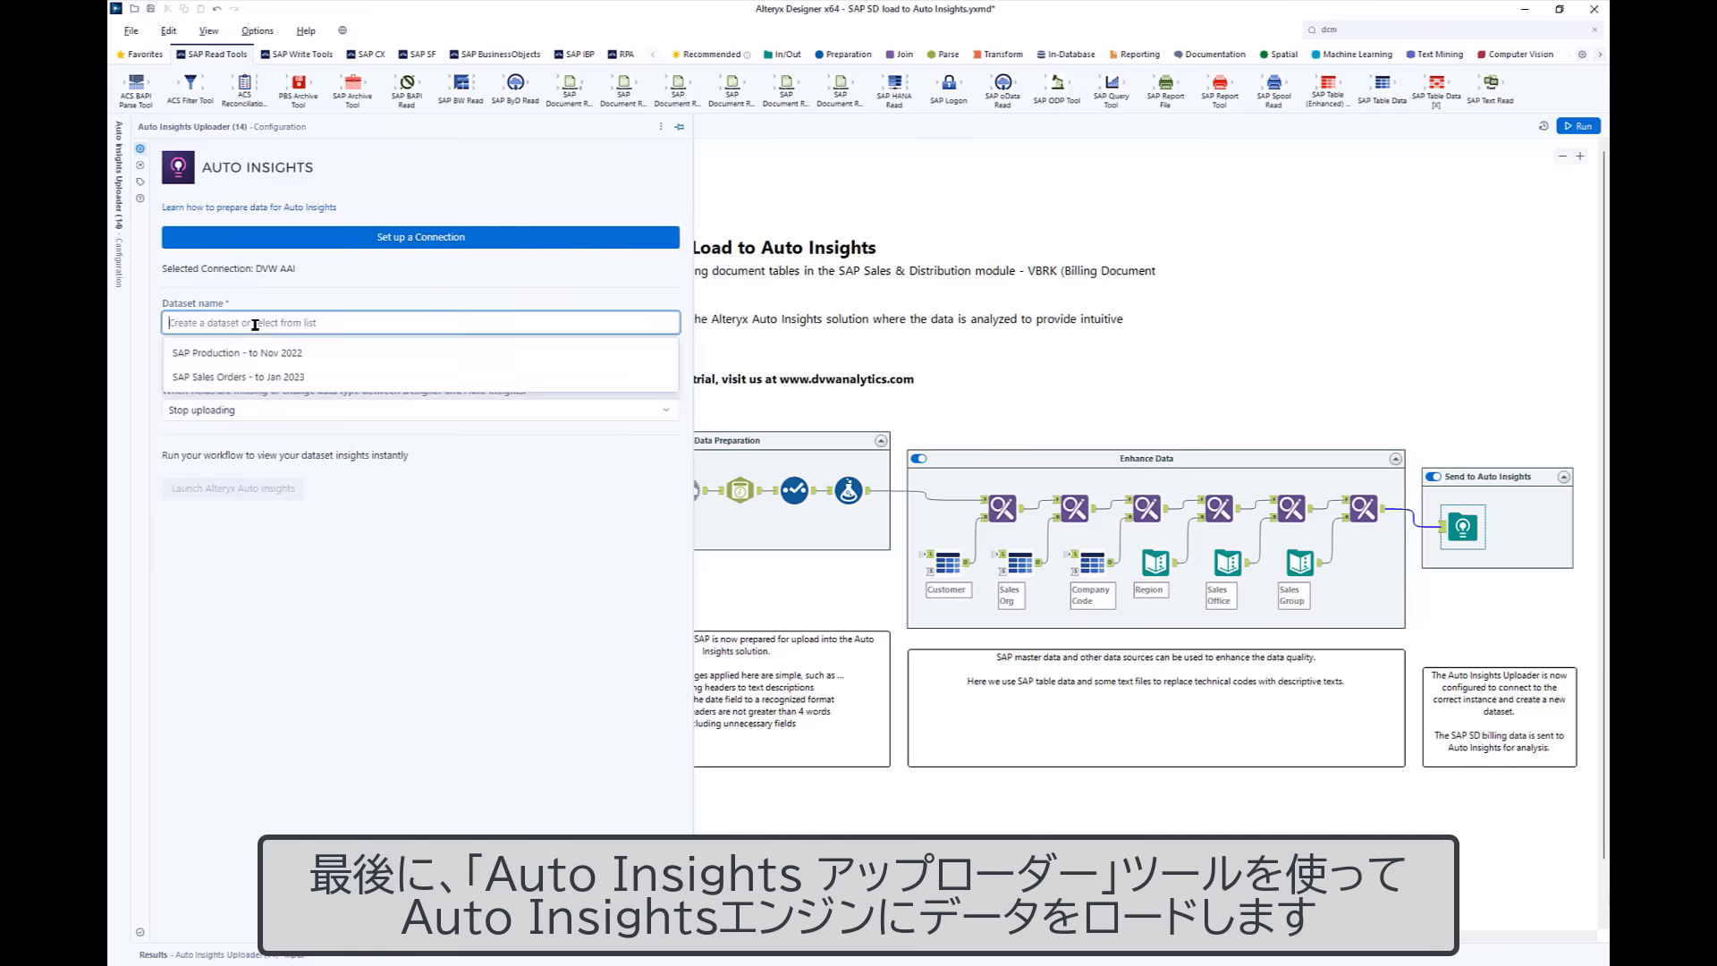
type("SAP Billing - ")
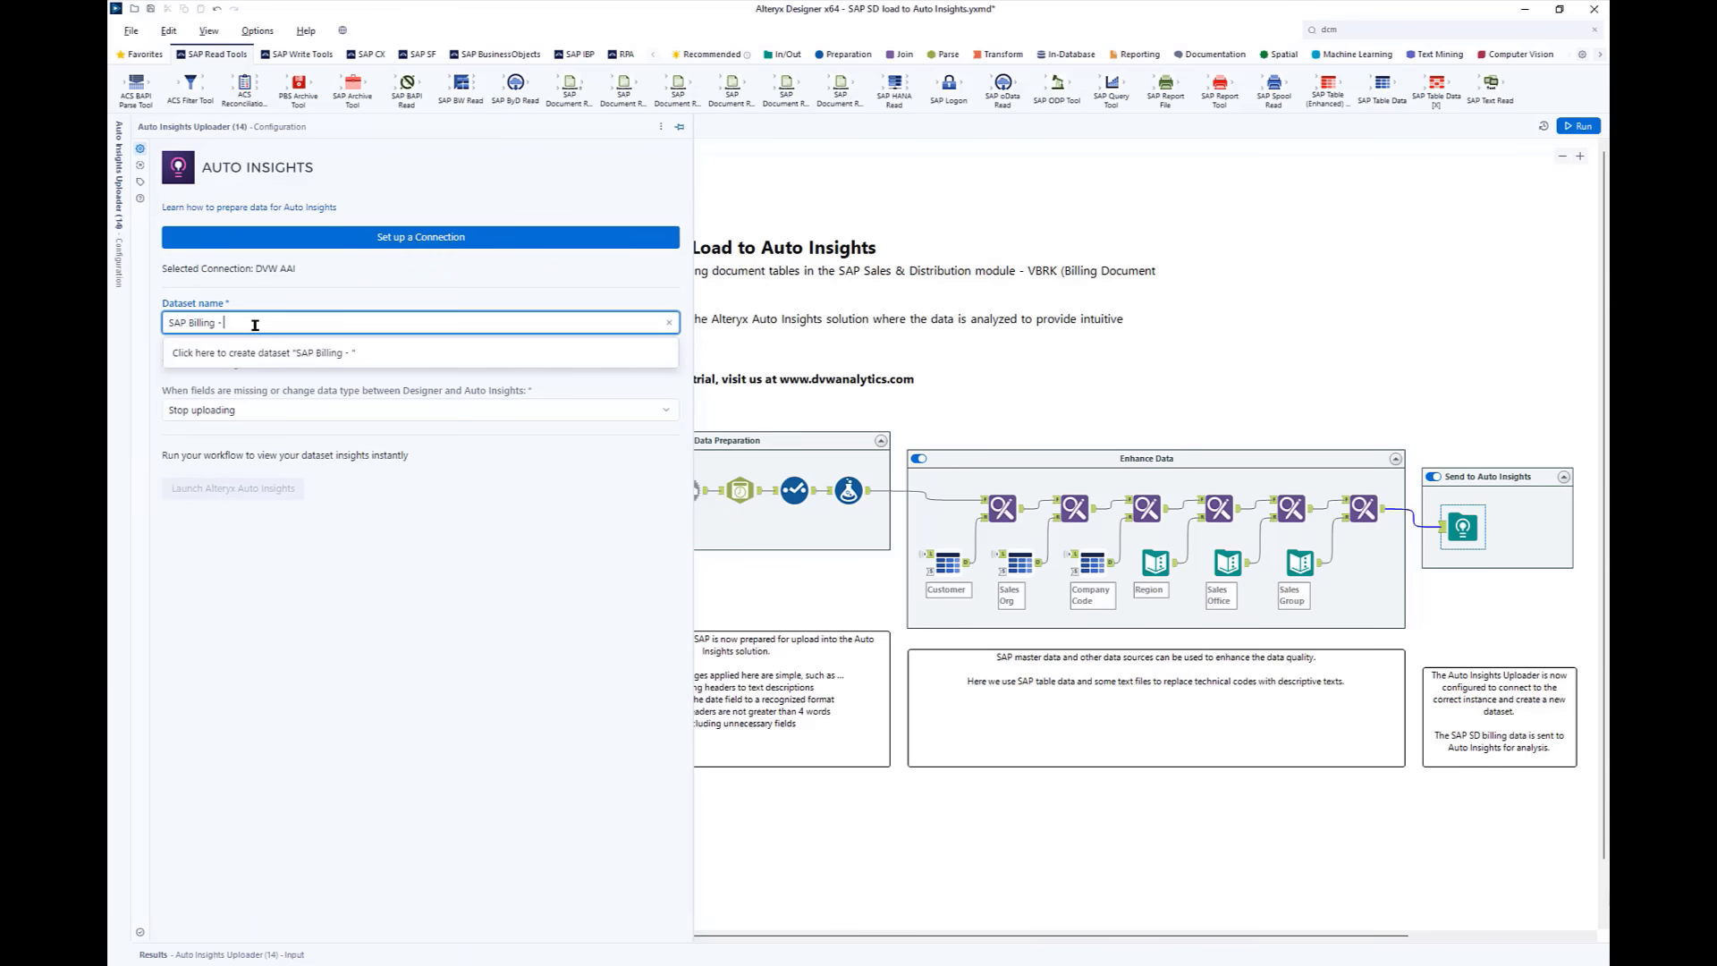
type("21/22")
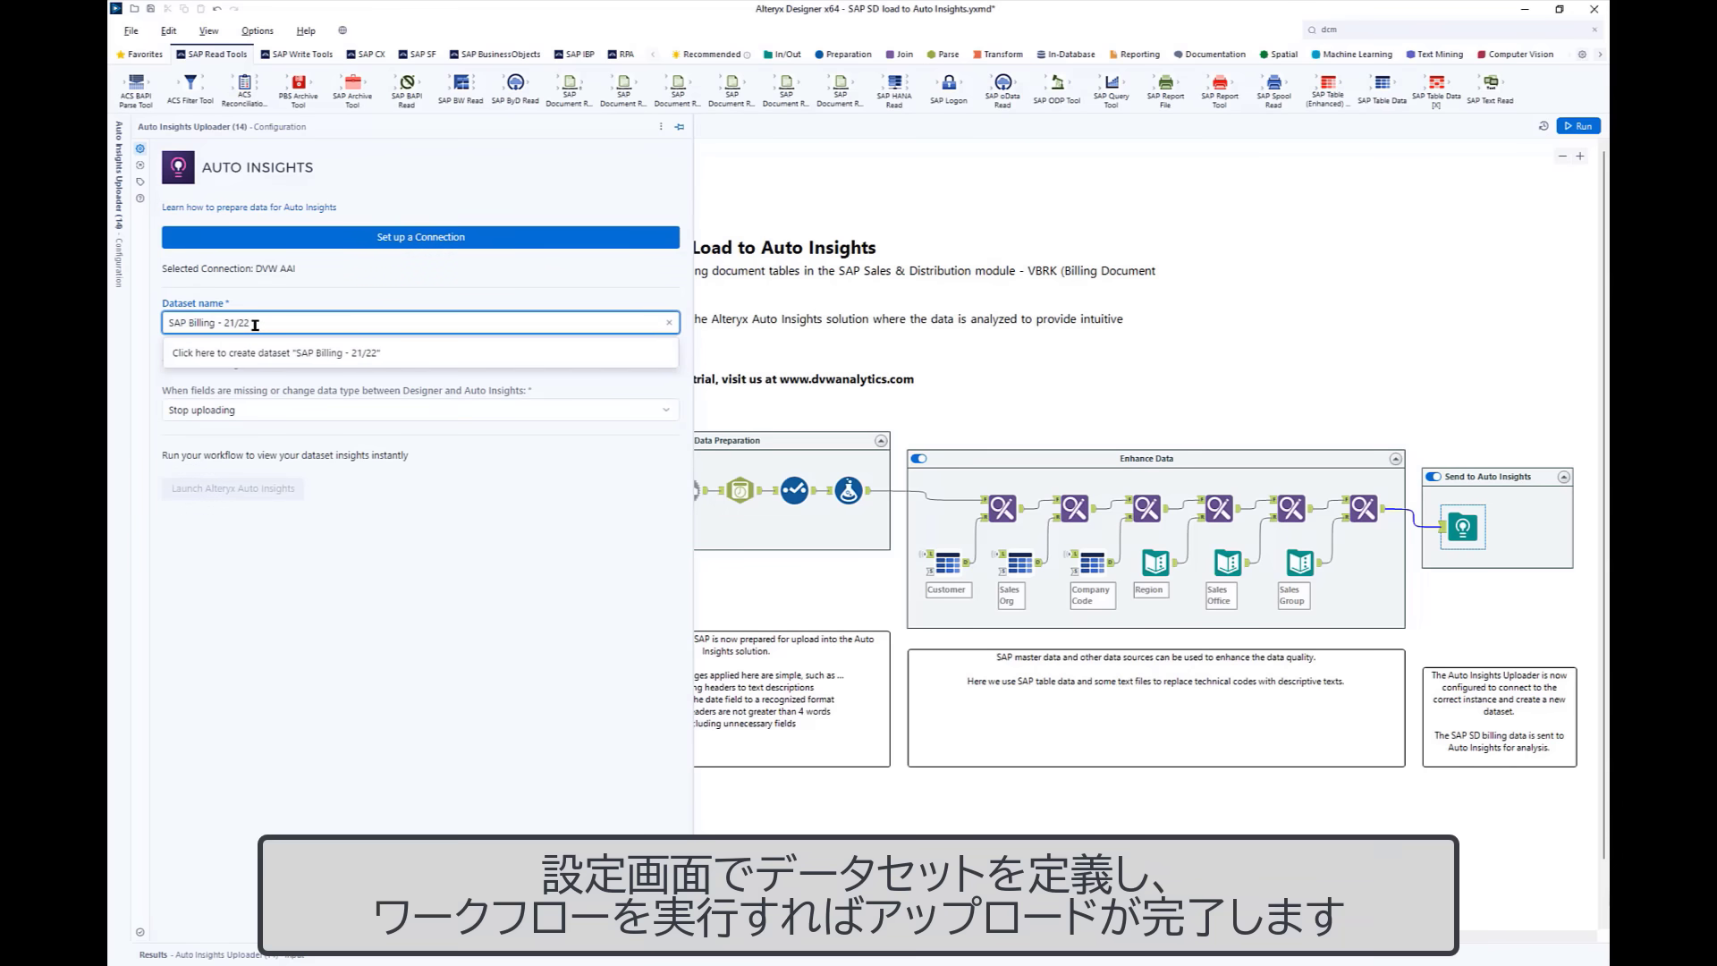
left_click(252, 353)
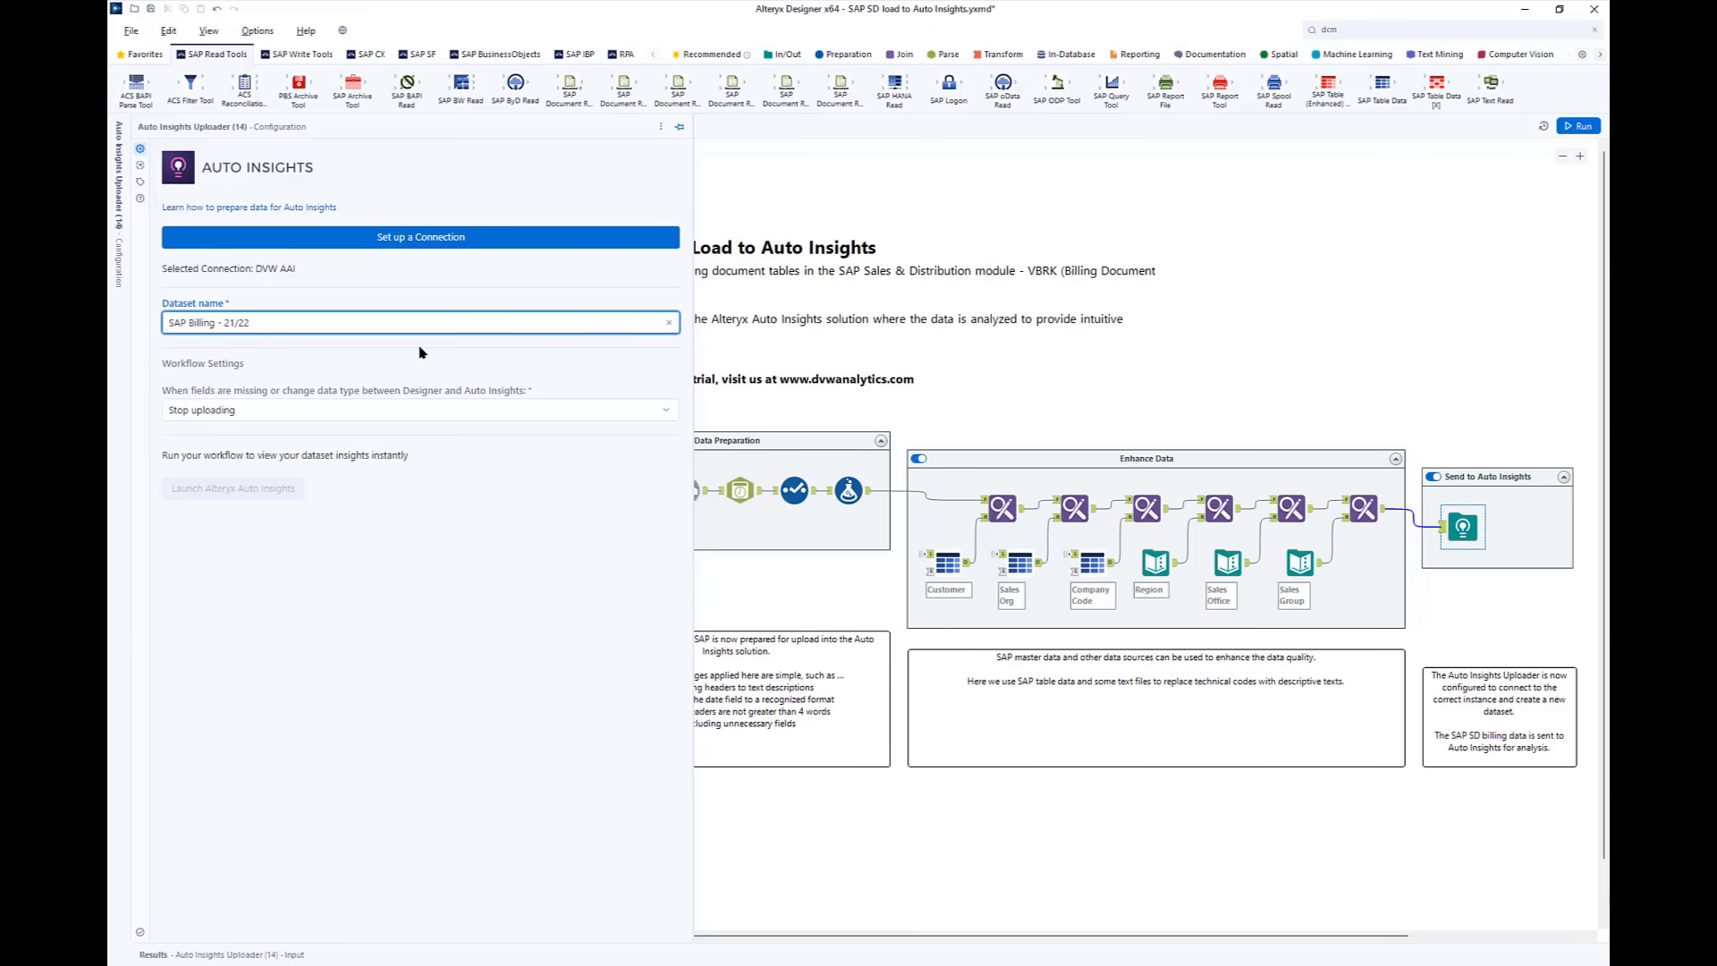
left_click(1502, 350)
left_click(1578, 127)
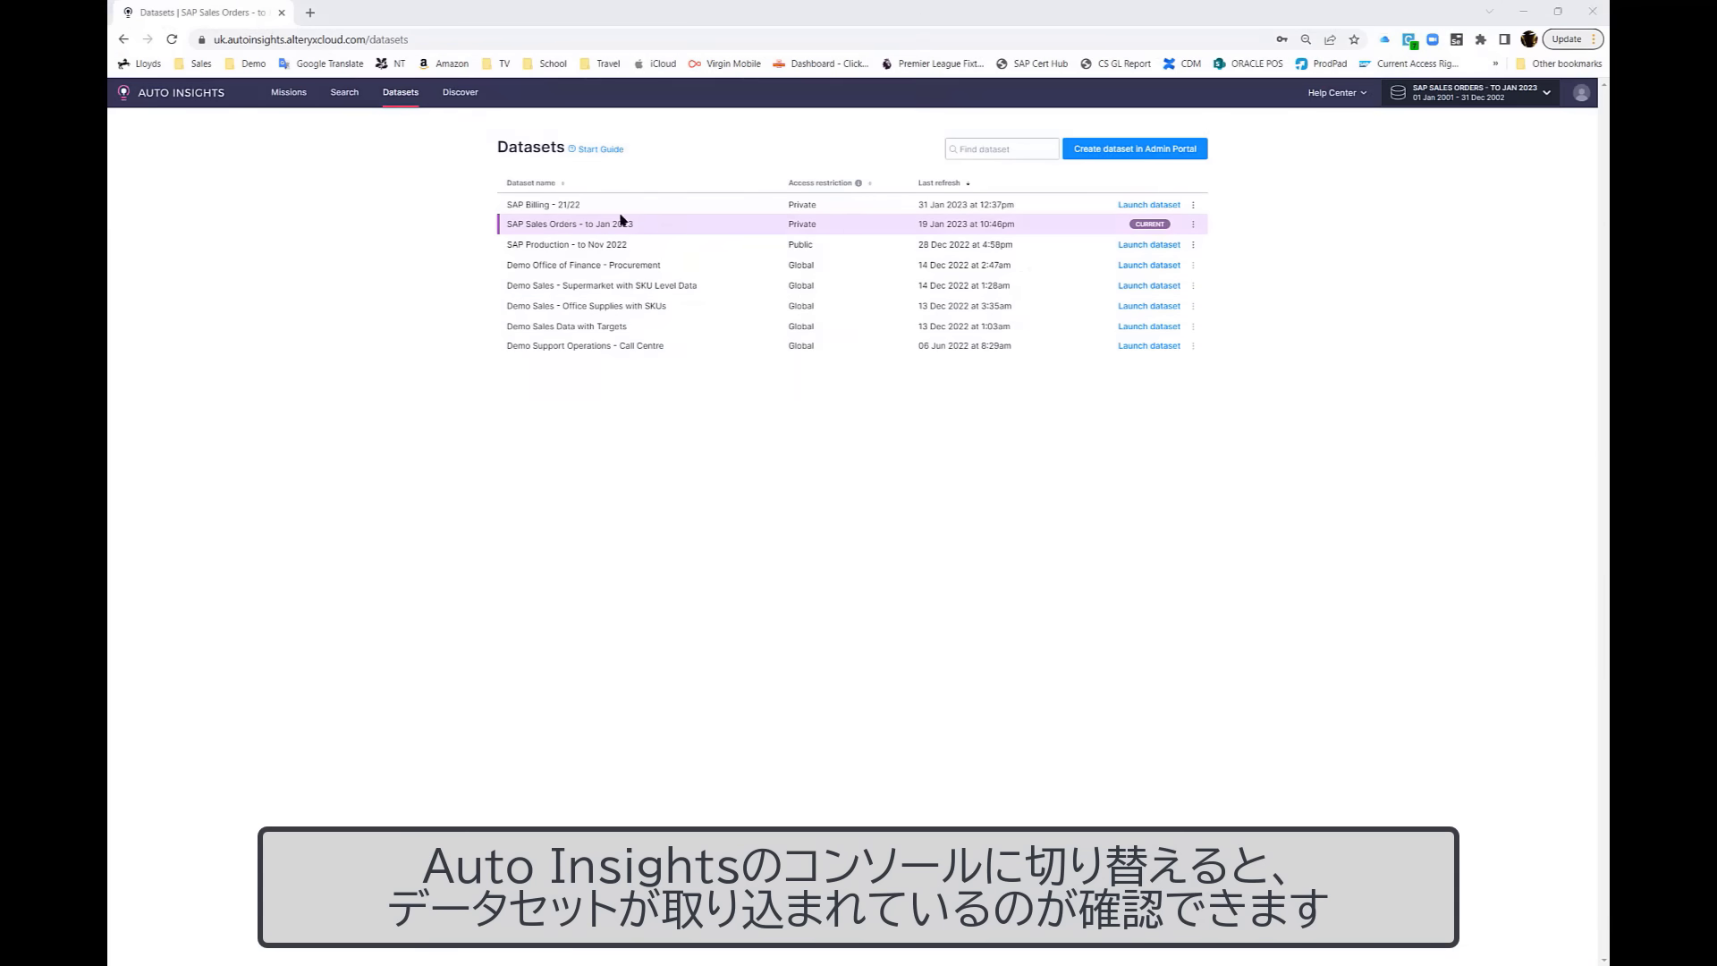
Step: Launch the SAP Billing - 21/22 dataset and compare Net Value with the previous year
left_click(1143, 207)
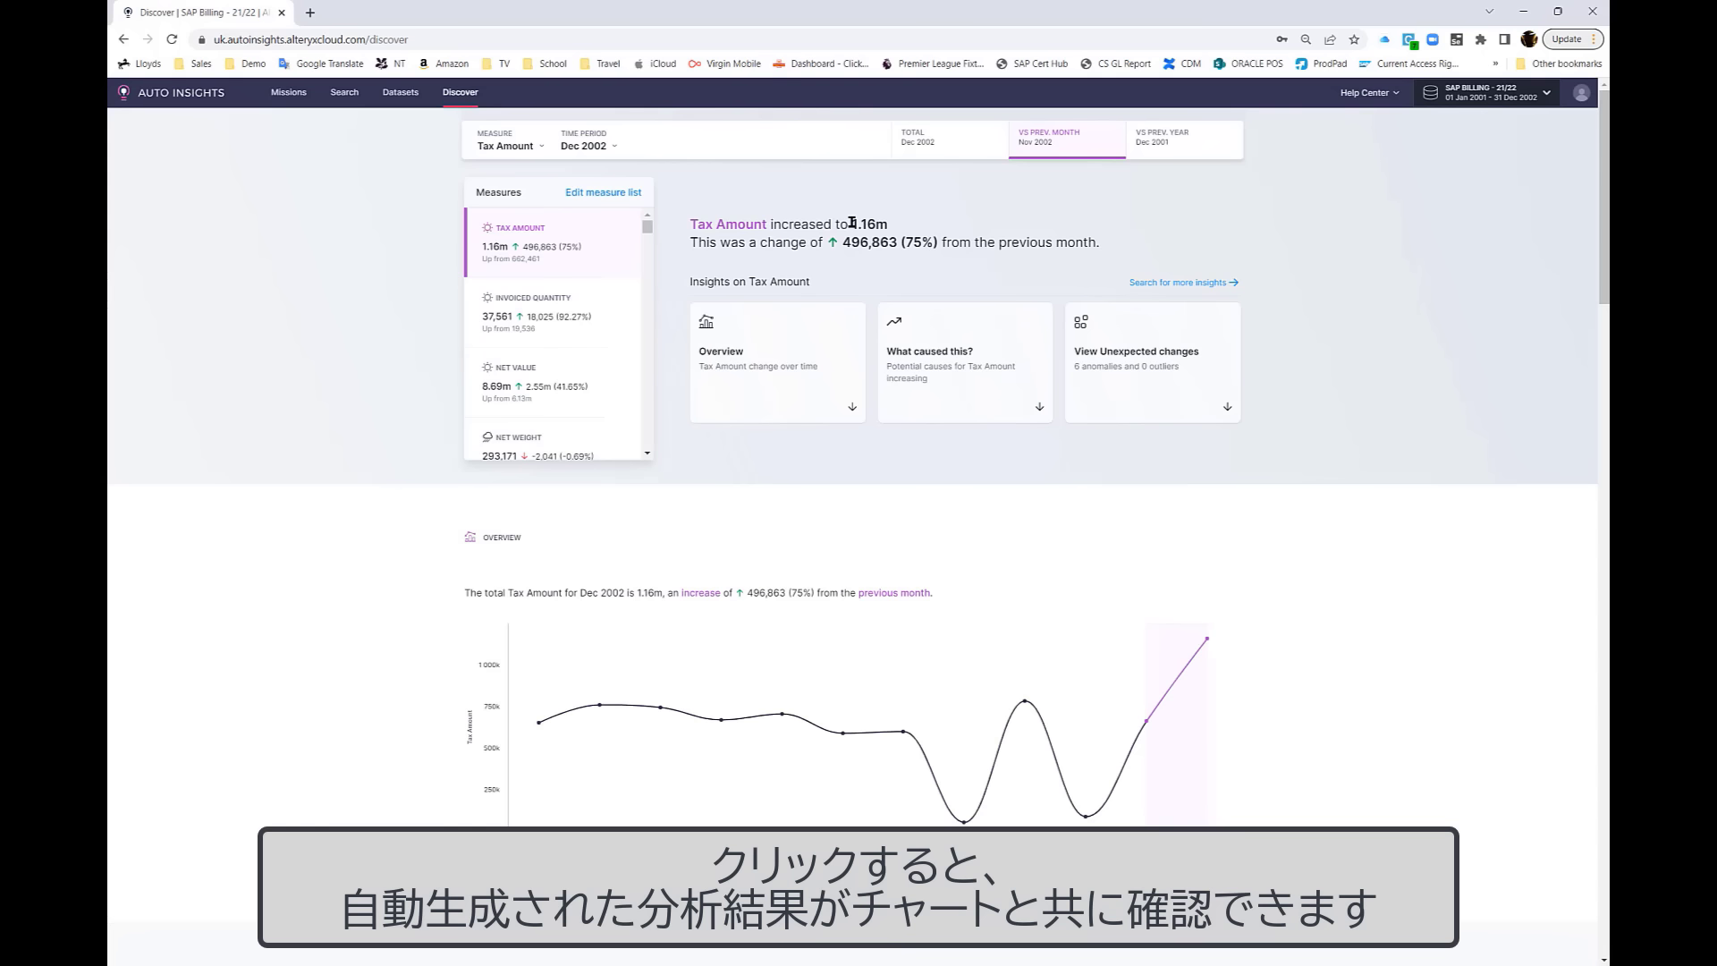
left_click(591, 307)
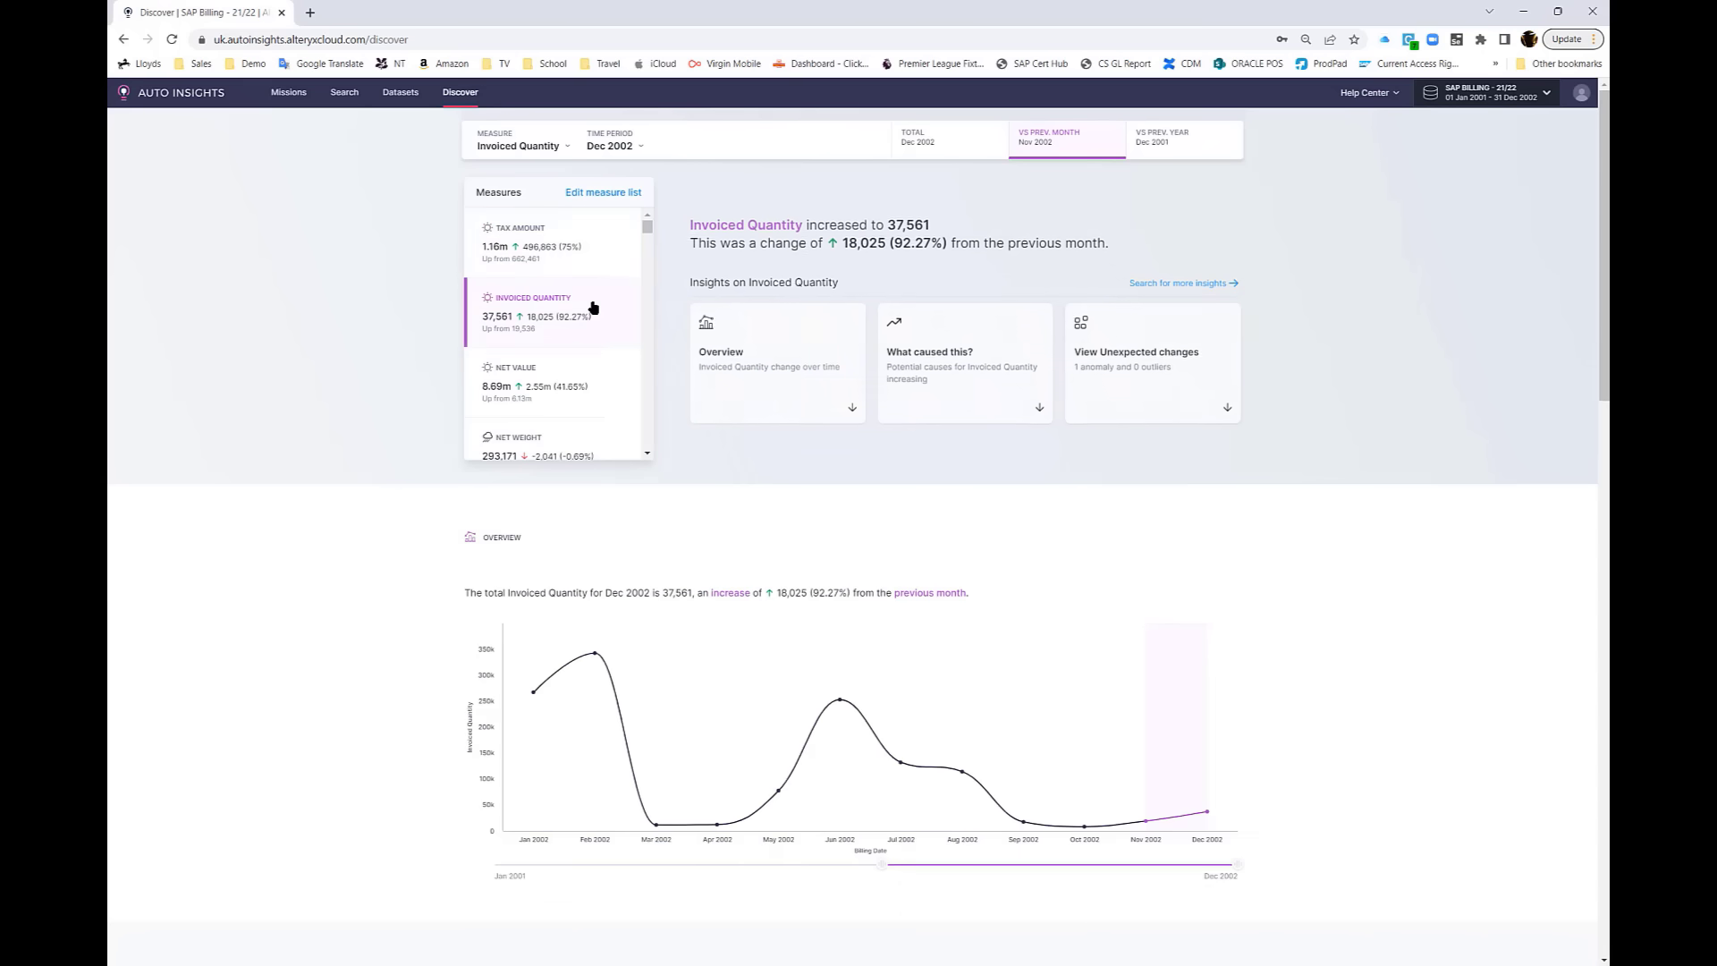
left_click(572, 376)
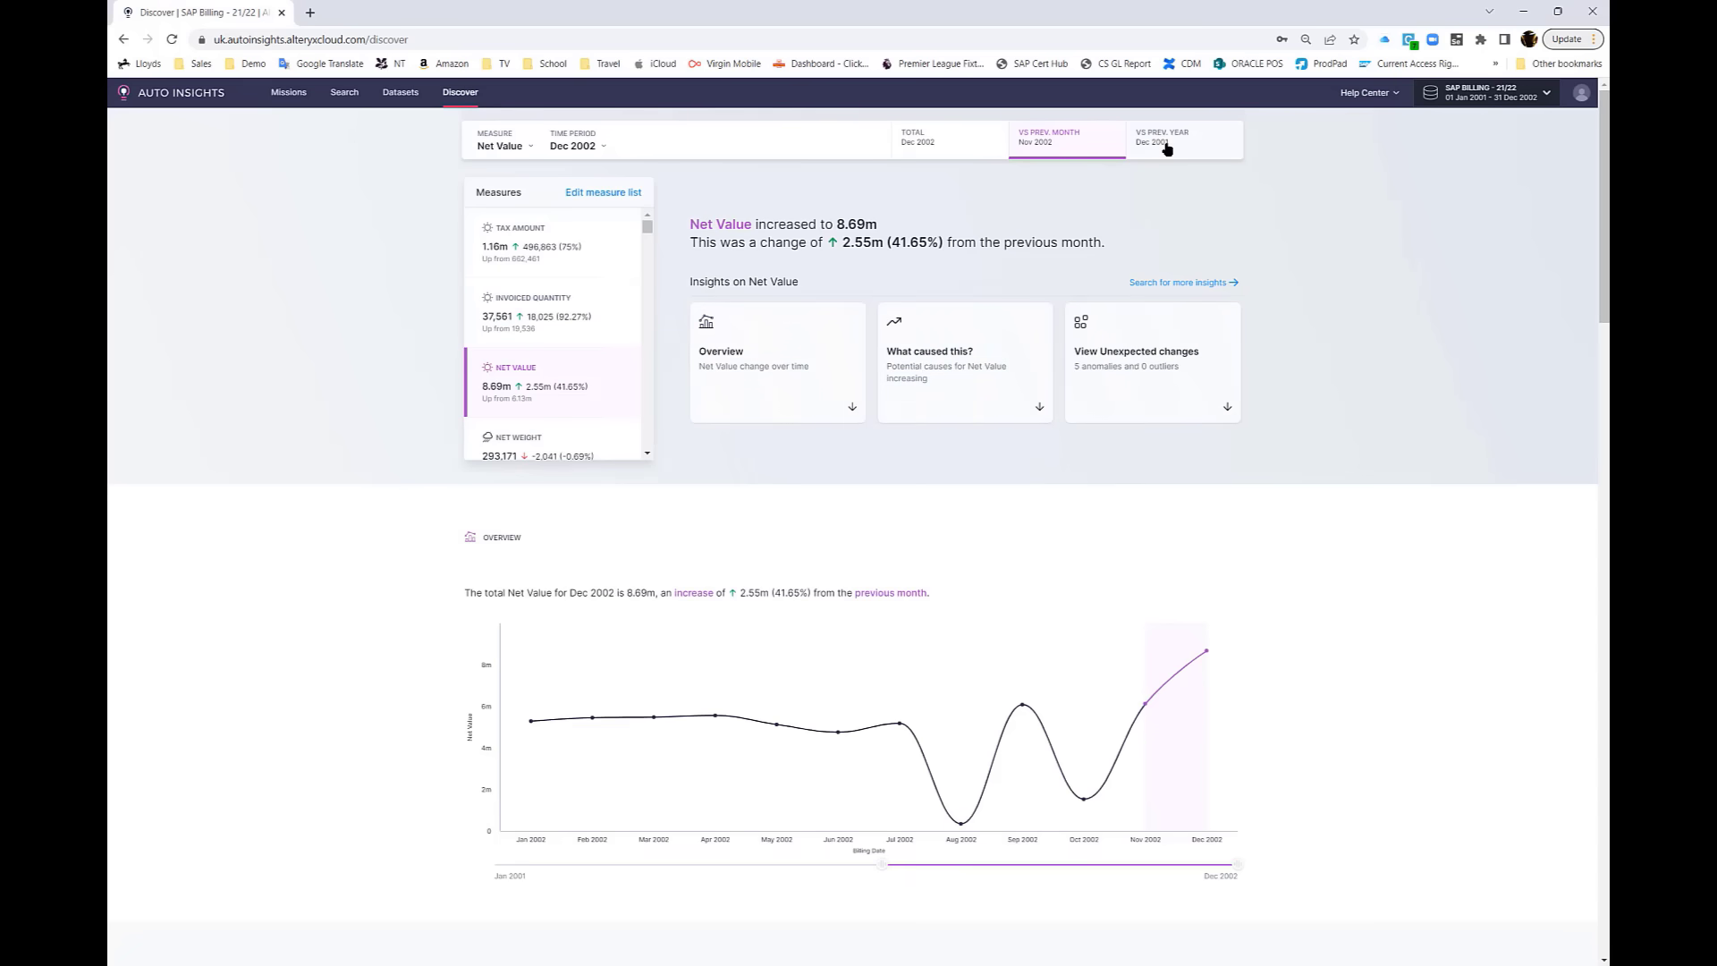
left_click(1166, 146)
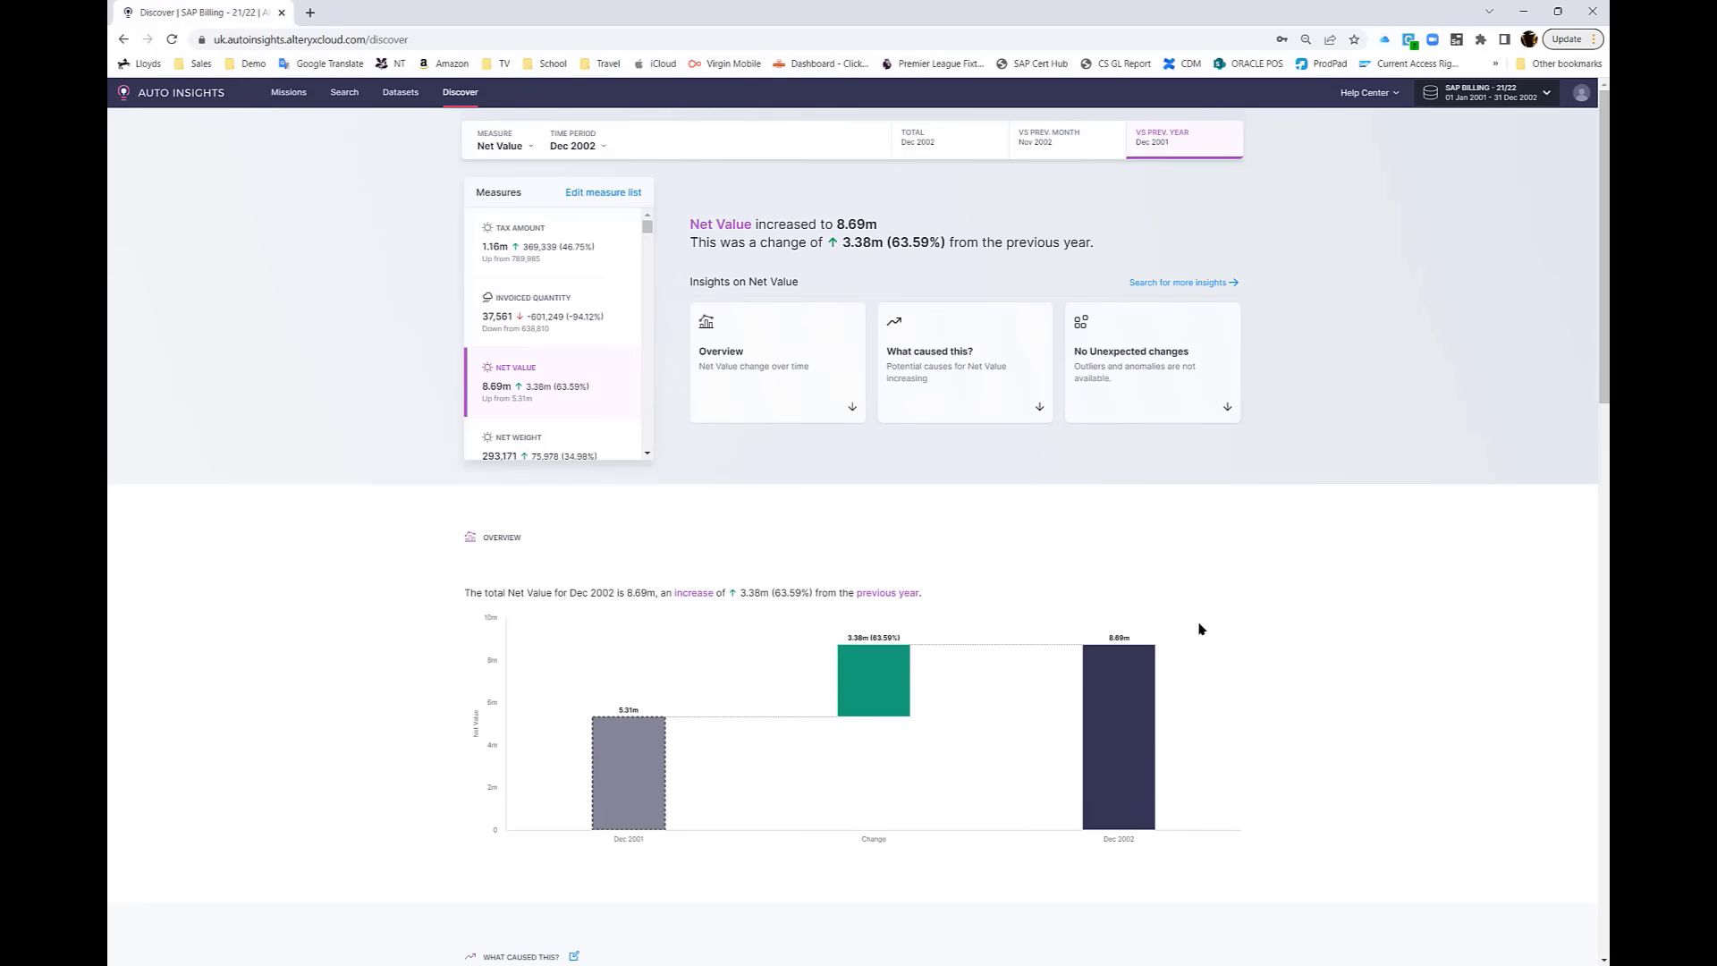
scroll(1201, 629, "down", 1)
scroll(1200, 625, "down", 1)
scroll(1201, 618, "down", 3)
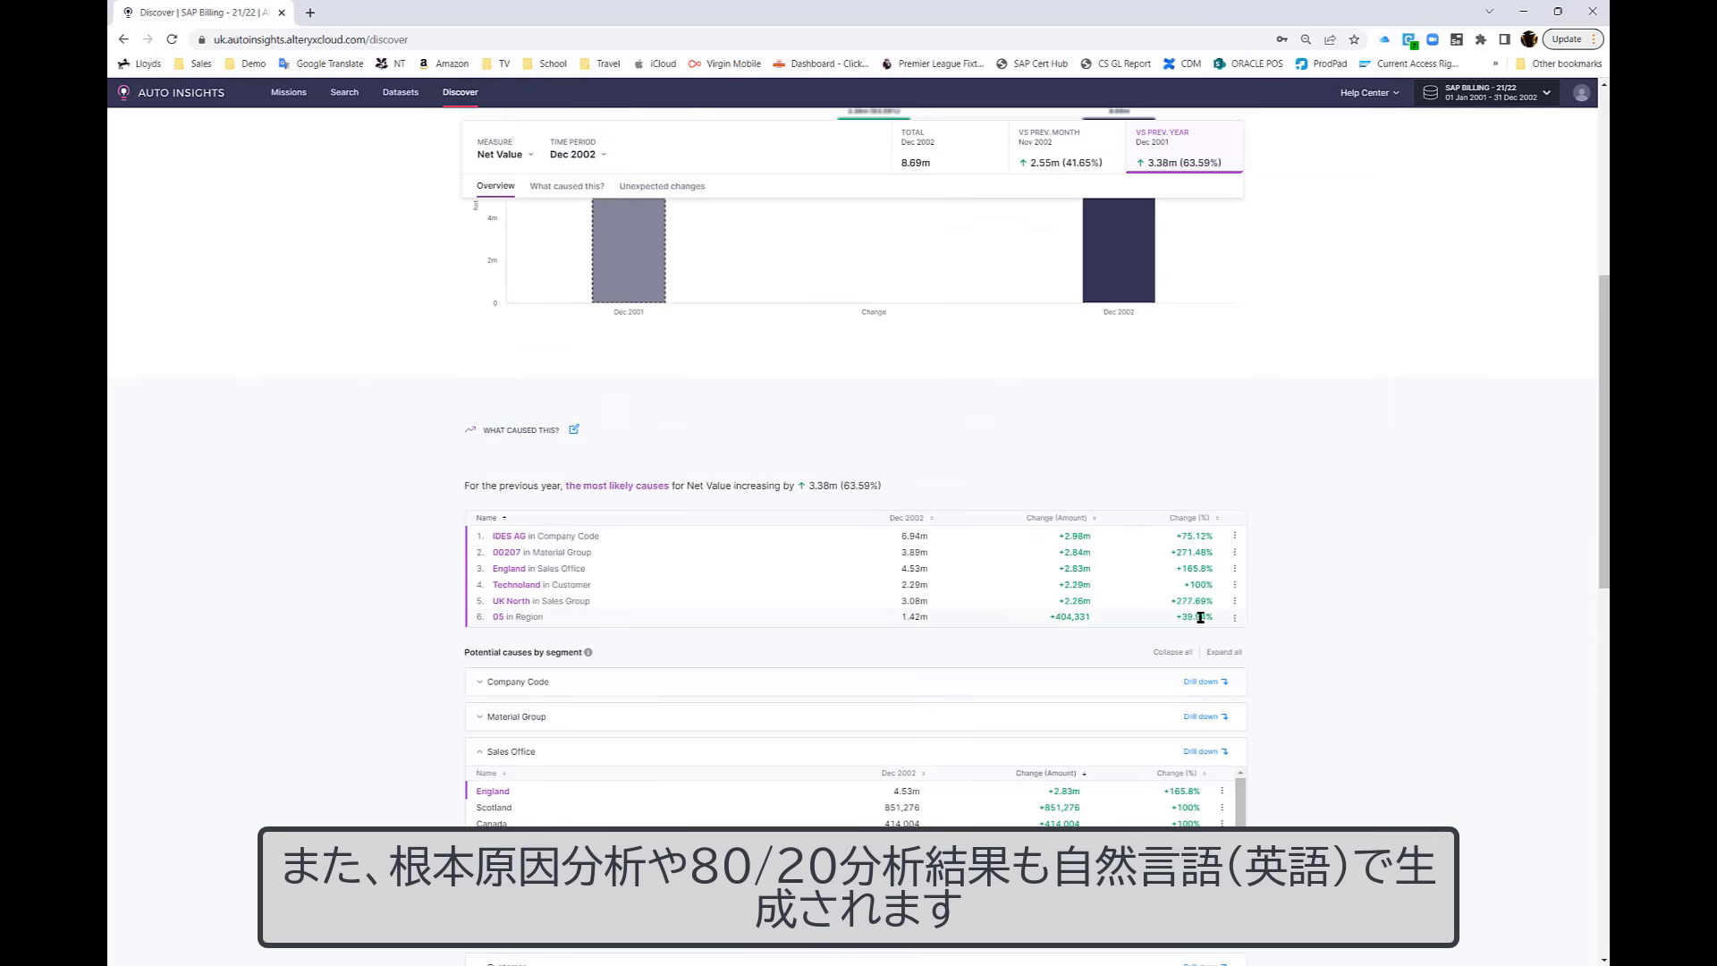
scroll(1200, 617, "down", 1)
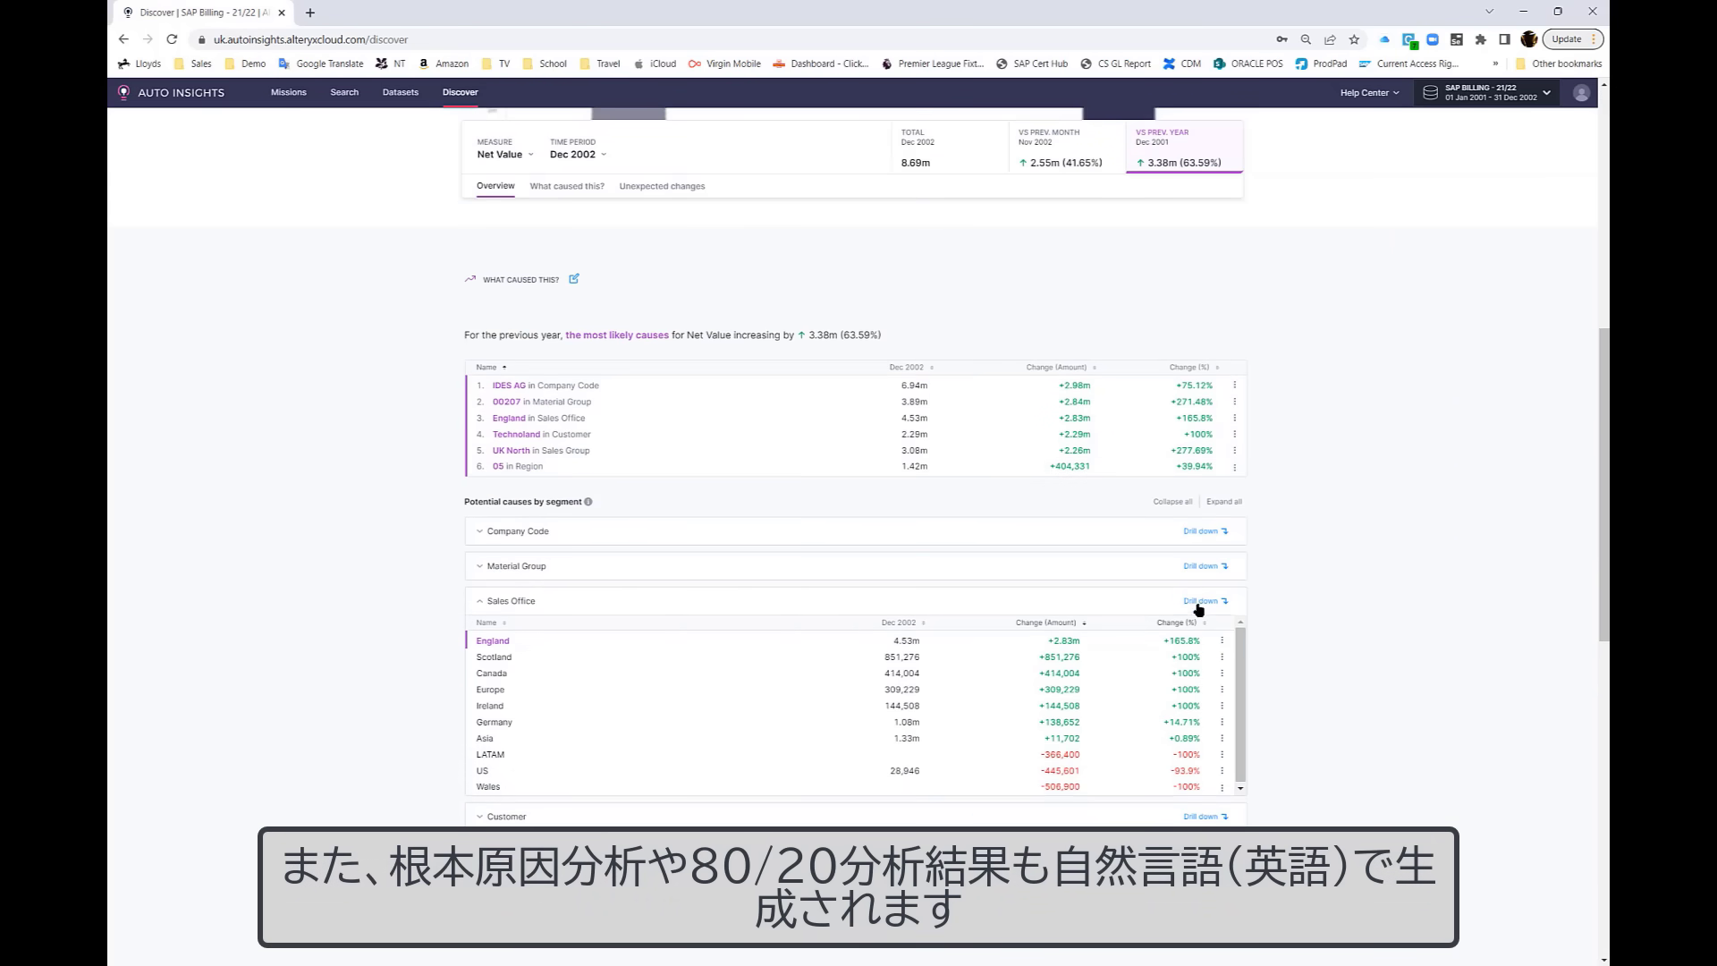
Step: Drill down into the Sales Office breakdown of Net Value changes under 'What caused this?'
left_click(1201, 601)
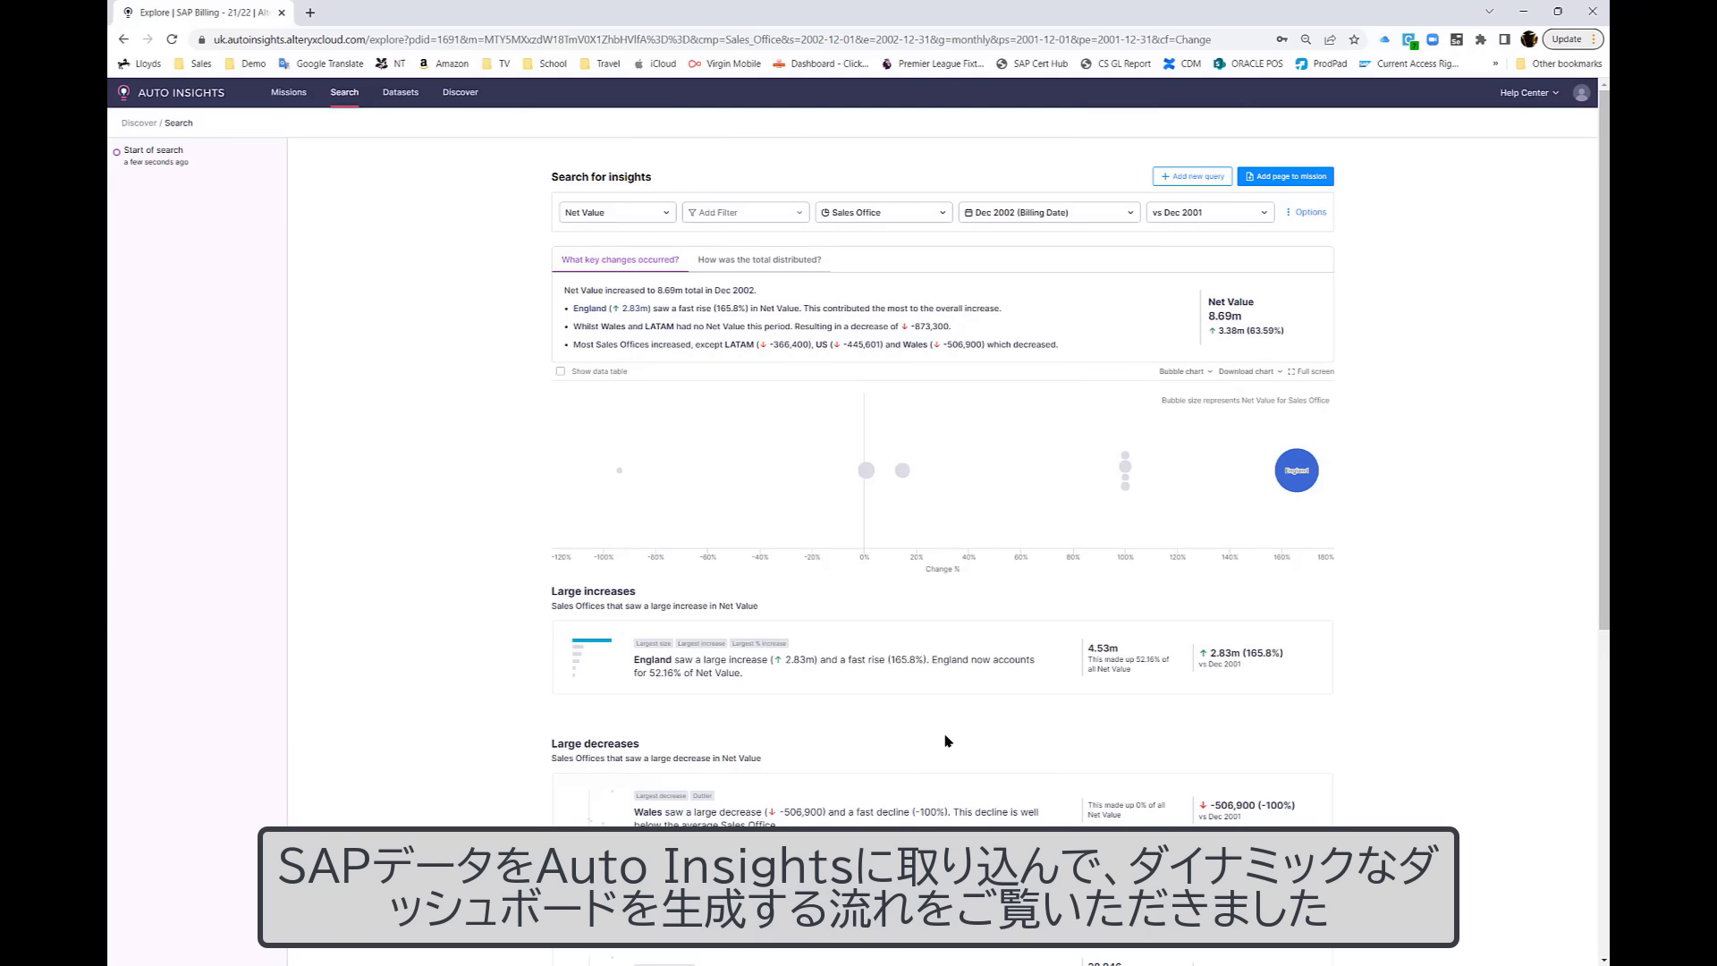
Step: Open England's card under Large increases to see its Net Value story
left_click(889, 656)
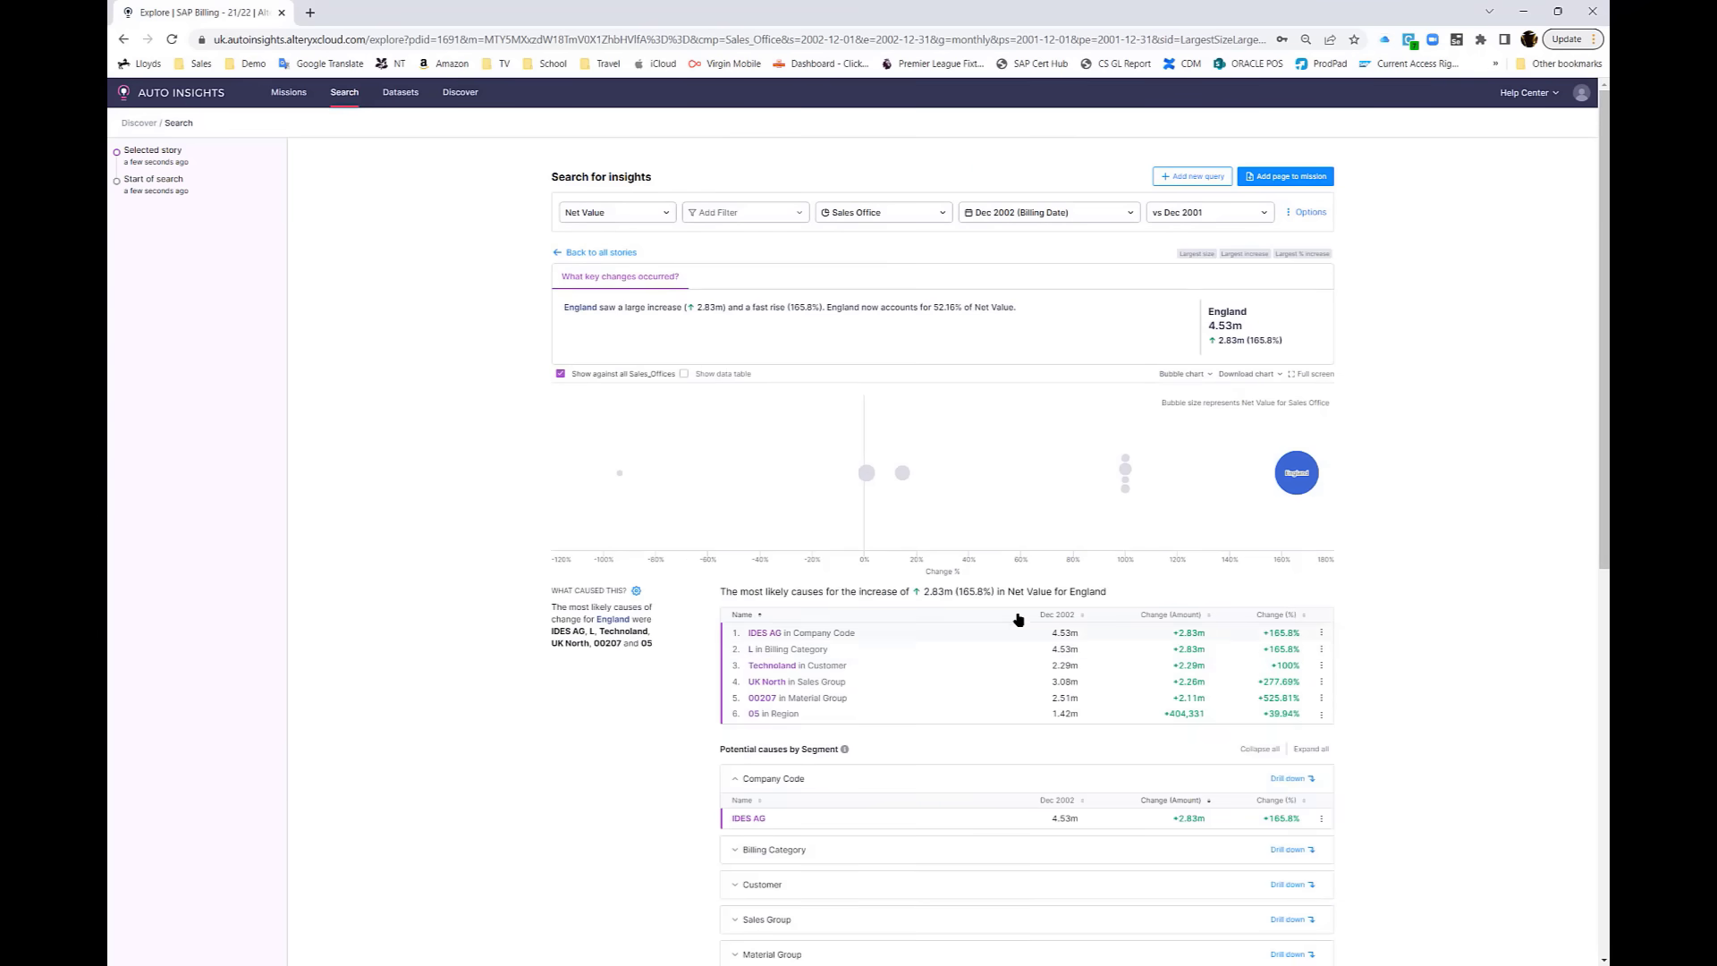
scroll(1031, 614, "down", 2)
scroll(1032, 613, "down", 3)
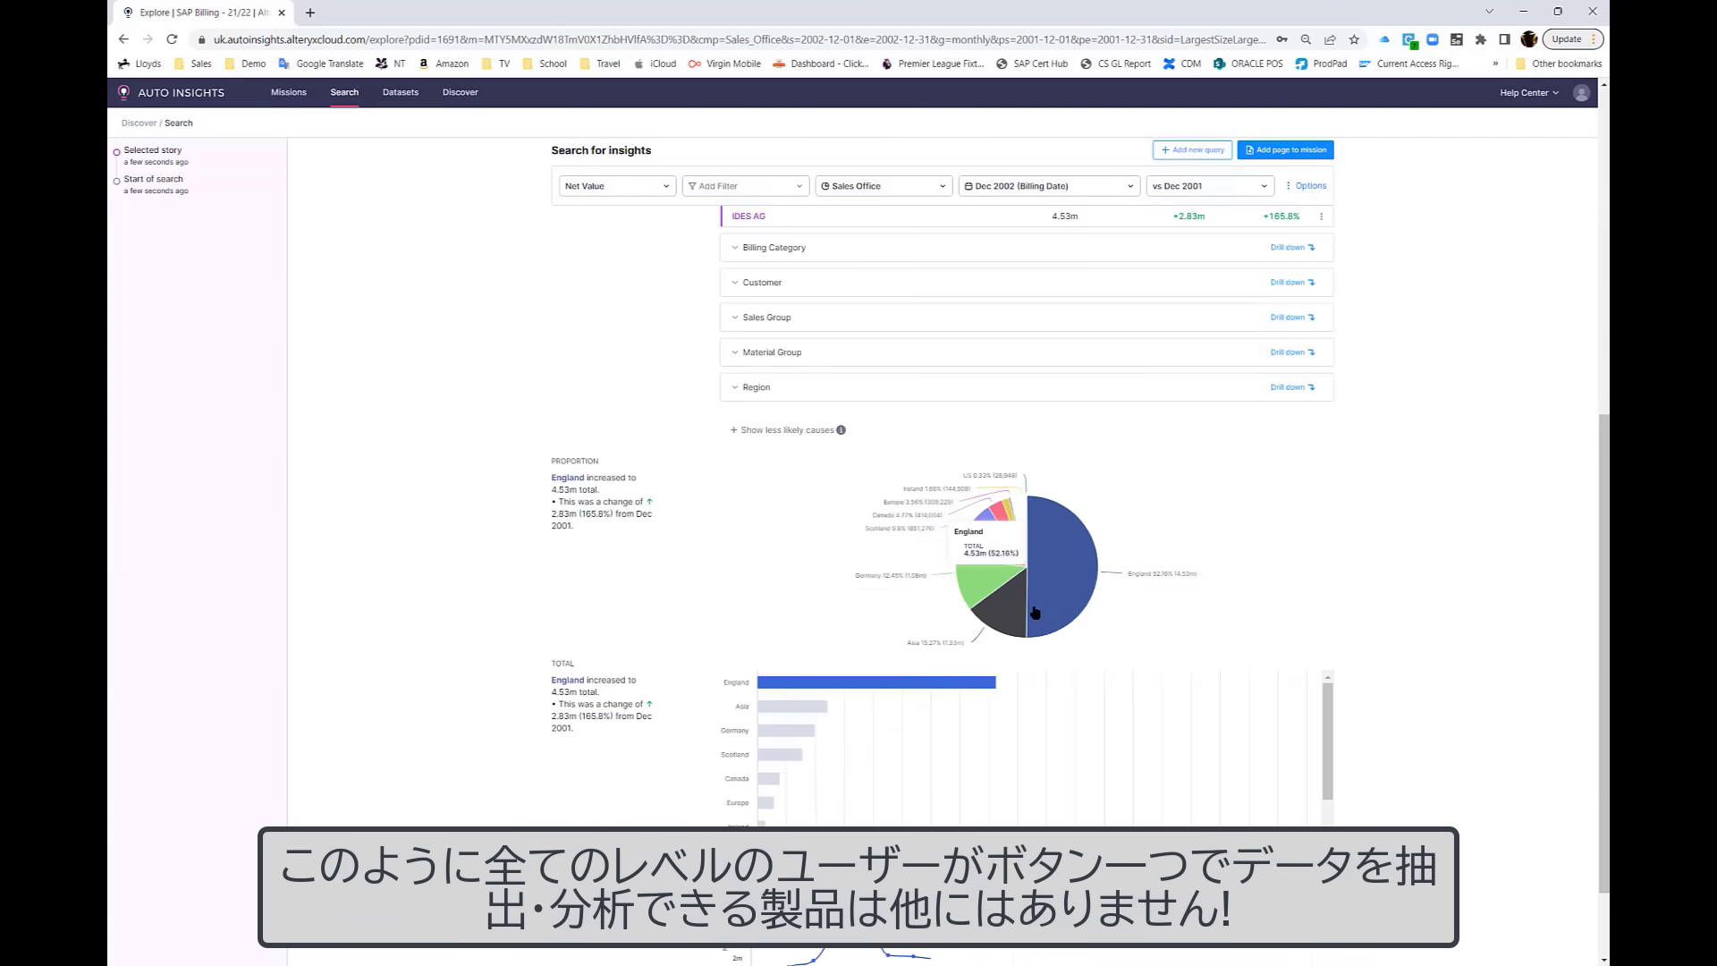
scroll(1034, 613, "down", 1)
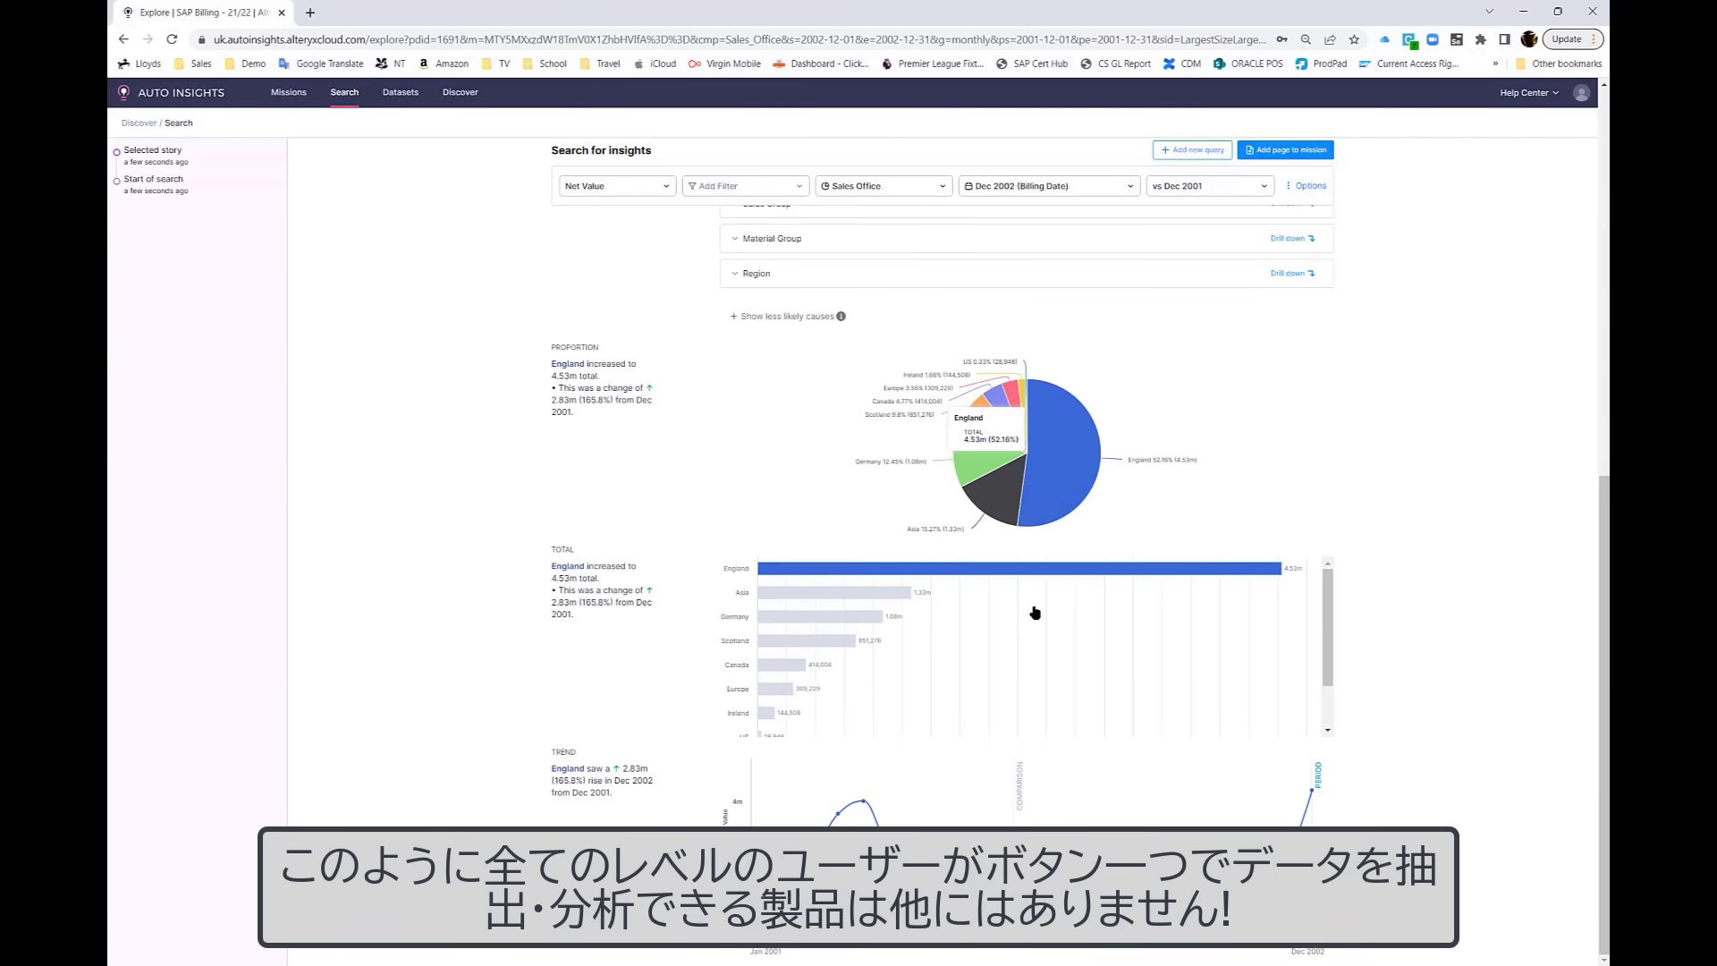